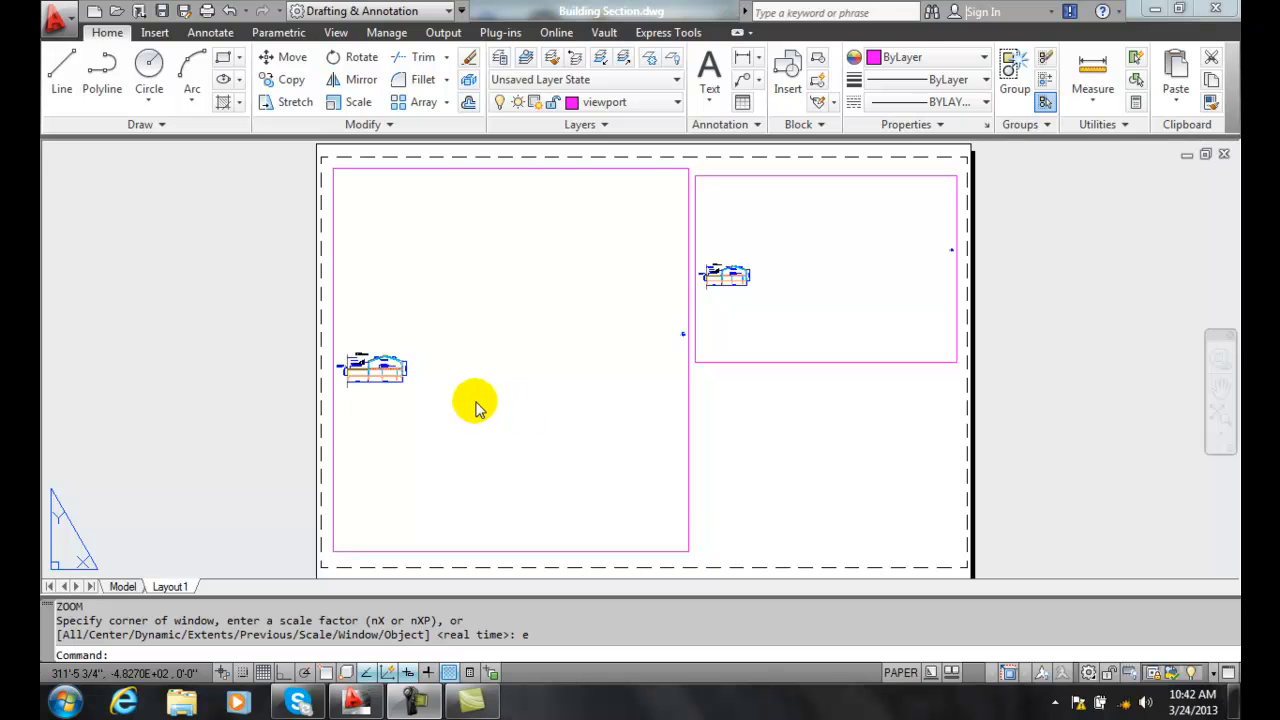
# Step: Centre the building section in the larger viewport, zoom in on it with a window, and return to paper space
pyautogui.doubleClick(464, 407)
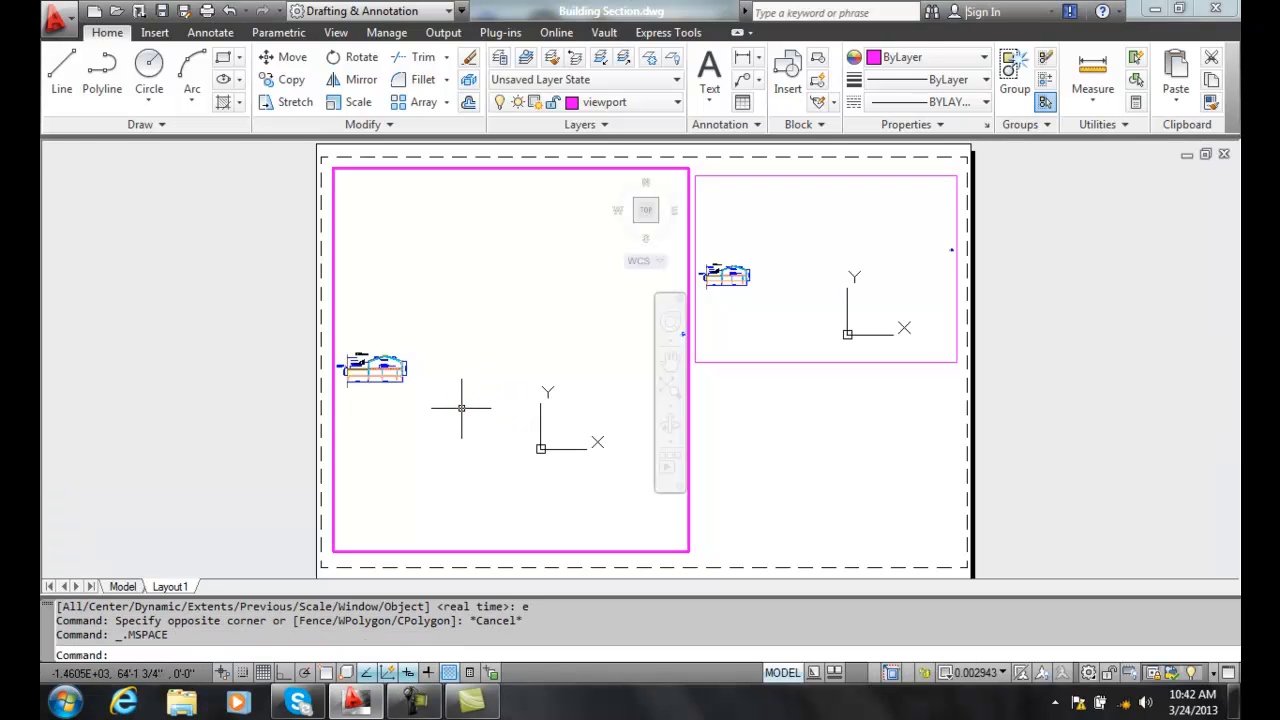
pyautogui.write('p')
pyautogui.press('Return')
pyautogui.moveTo(432, 382); pyautogui.dragTo(556, 364)
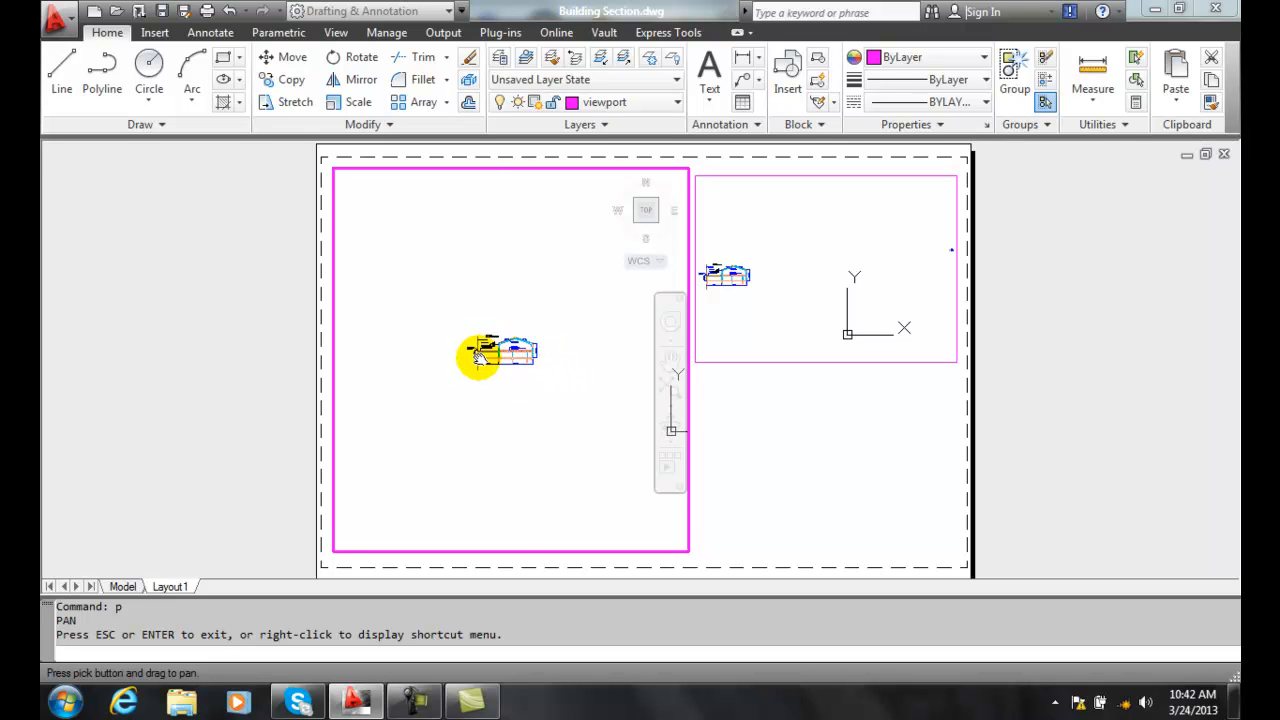
pyautogui.press('Escape')
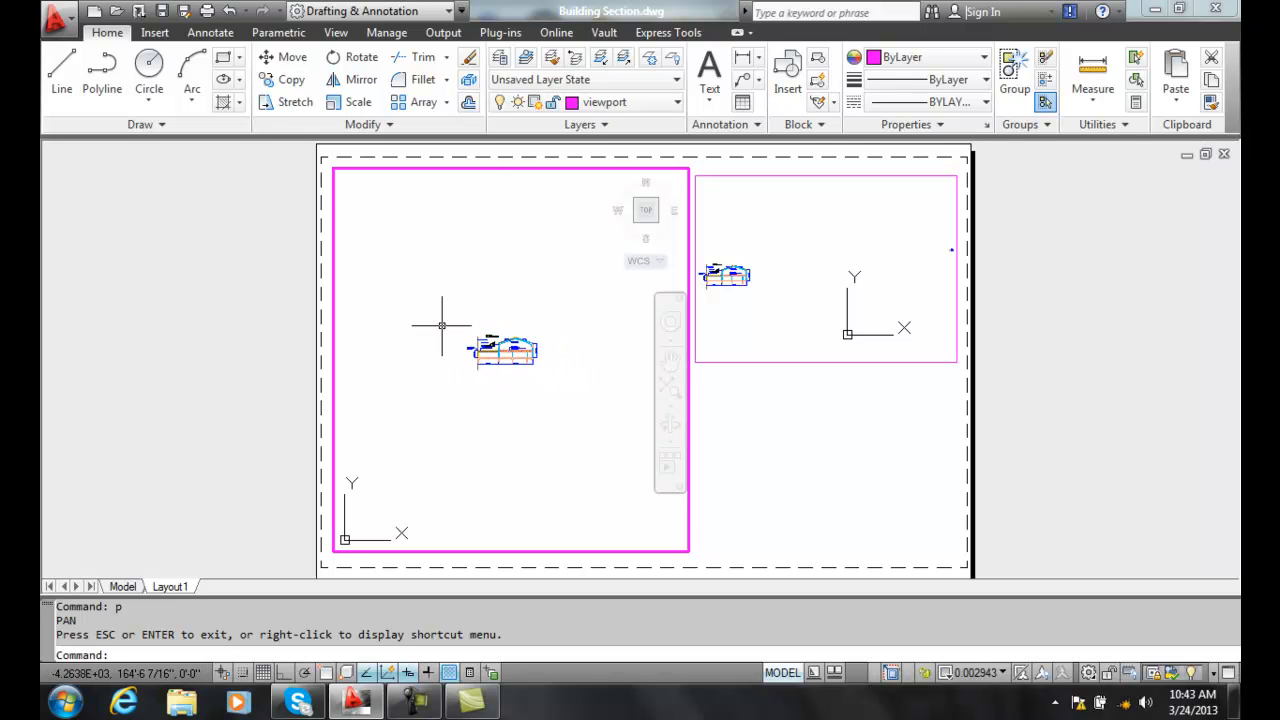
pyautogui.write('z')
pyautogui.press('Return')
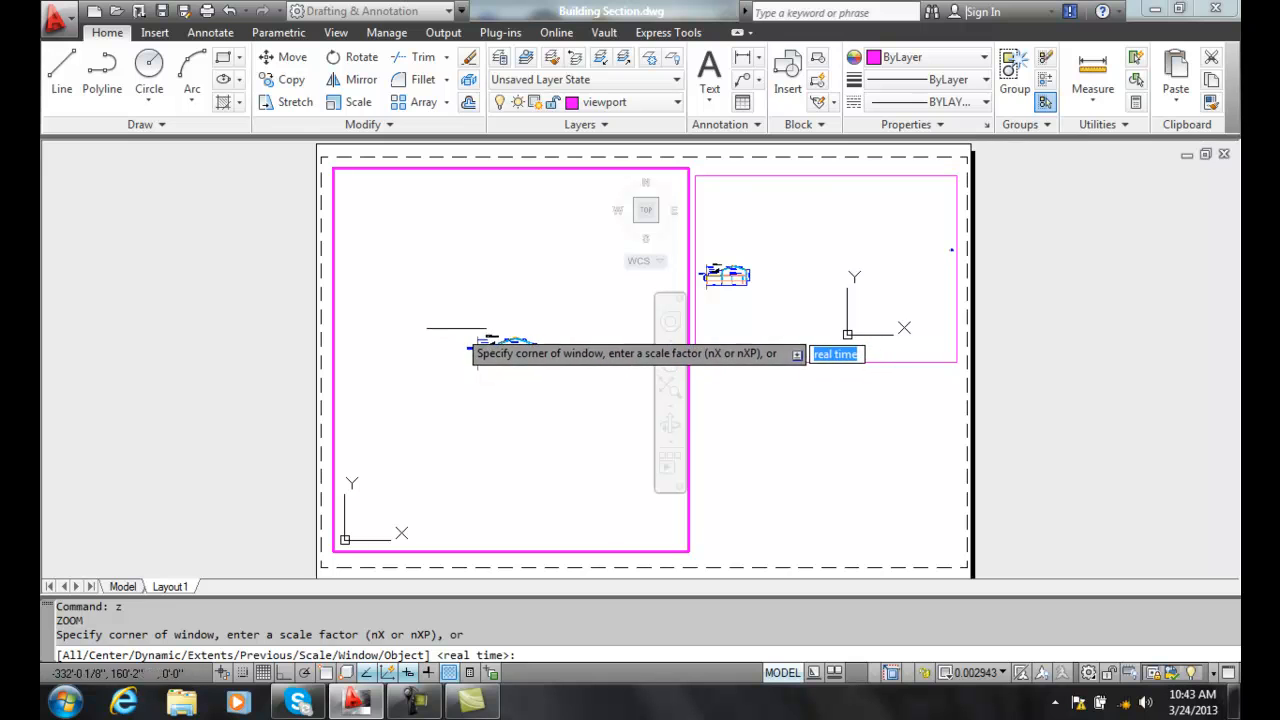
pyautogui.click(455, 328)
pyautogui.click(548, 390)
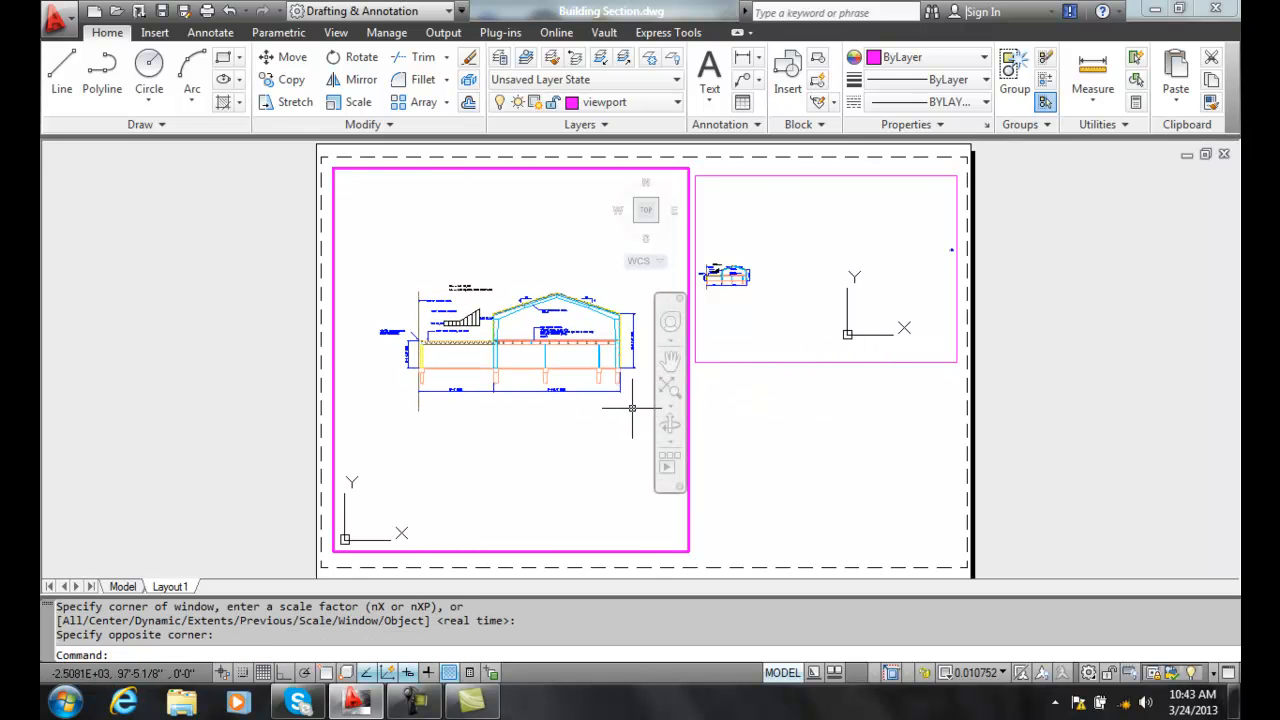
pyautogui.doubleClick(781, 446)
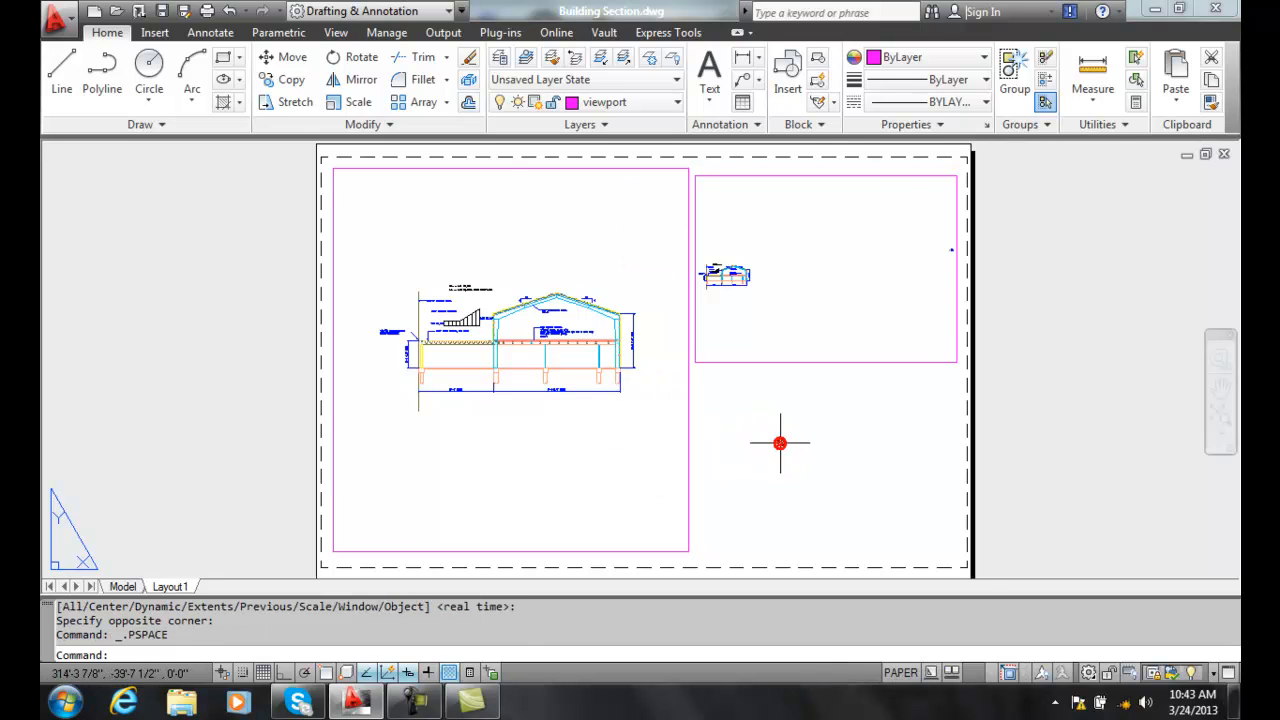
# Step: Shrink the building section viewport by moving its lower edge up and its upper edge down closer to the drawing
pyautogui.click(633, 552)
pyautogui.click(688, 551)
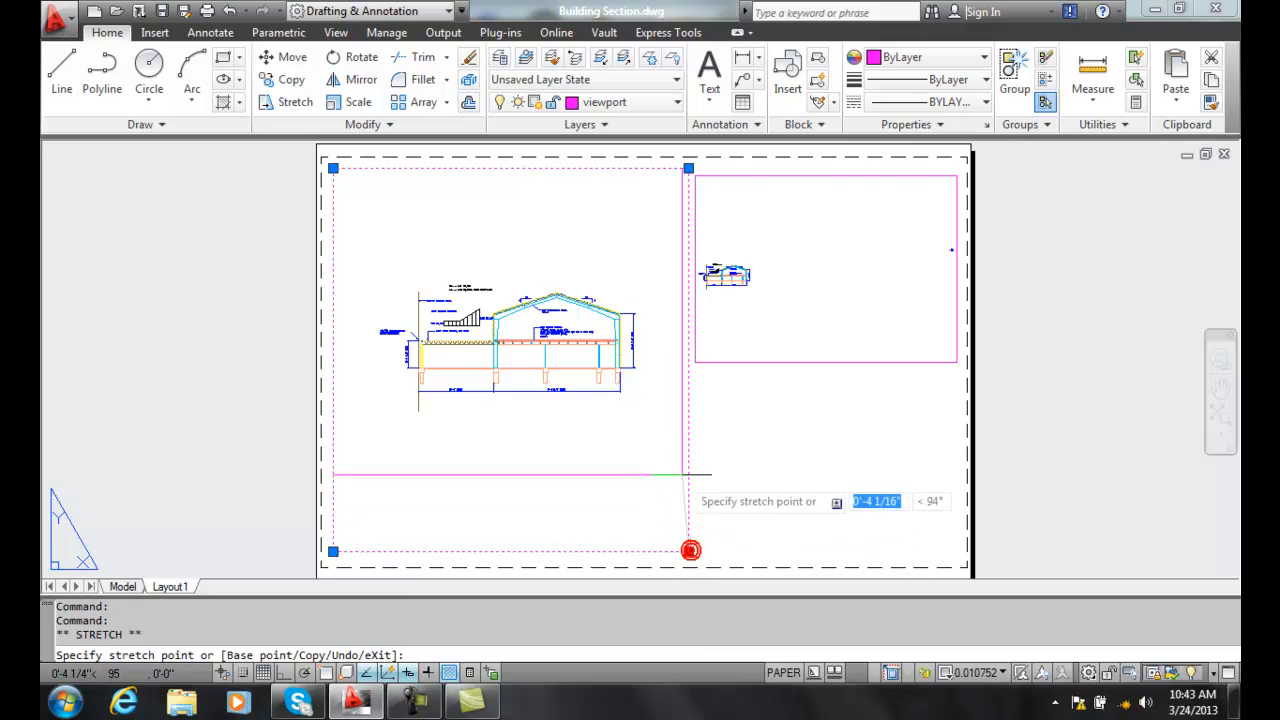
pyautogui.click(682, 447)
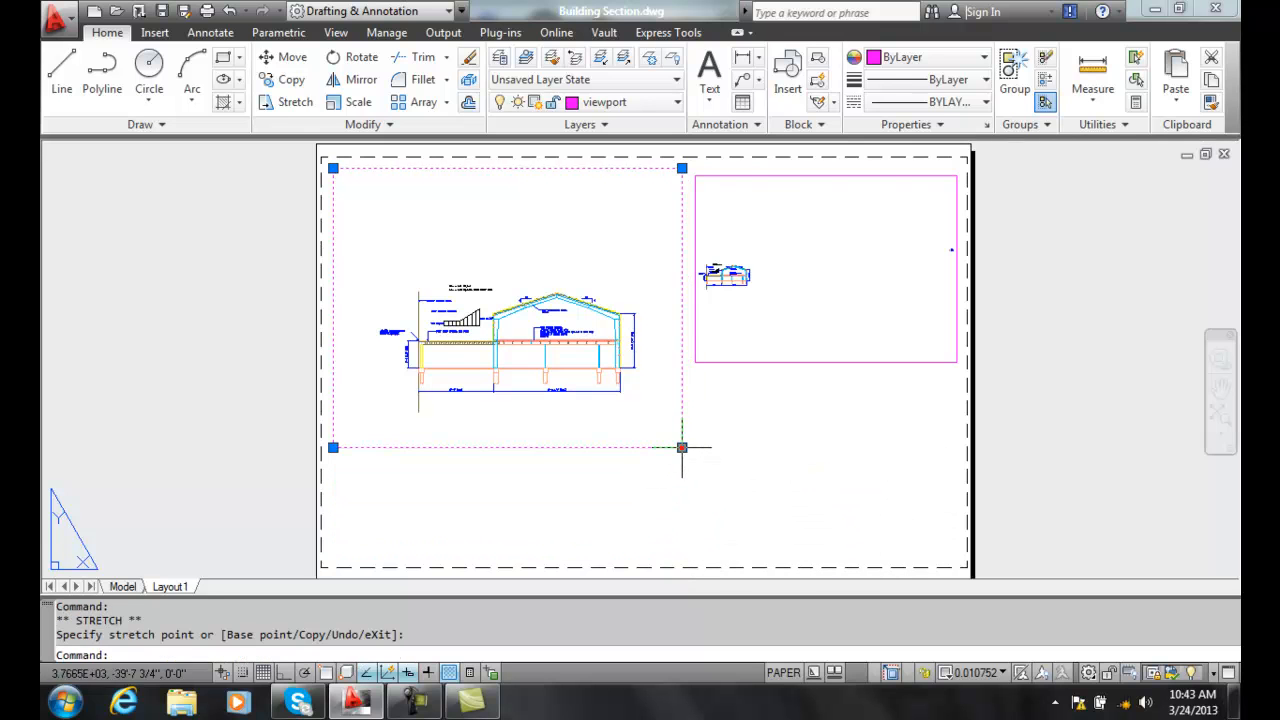
pyautogui.click(682, 166)
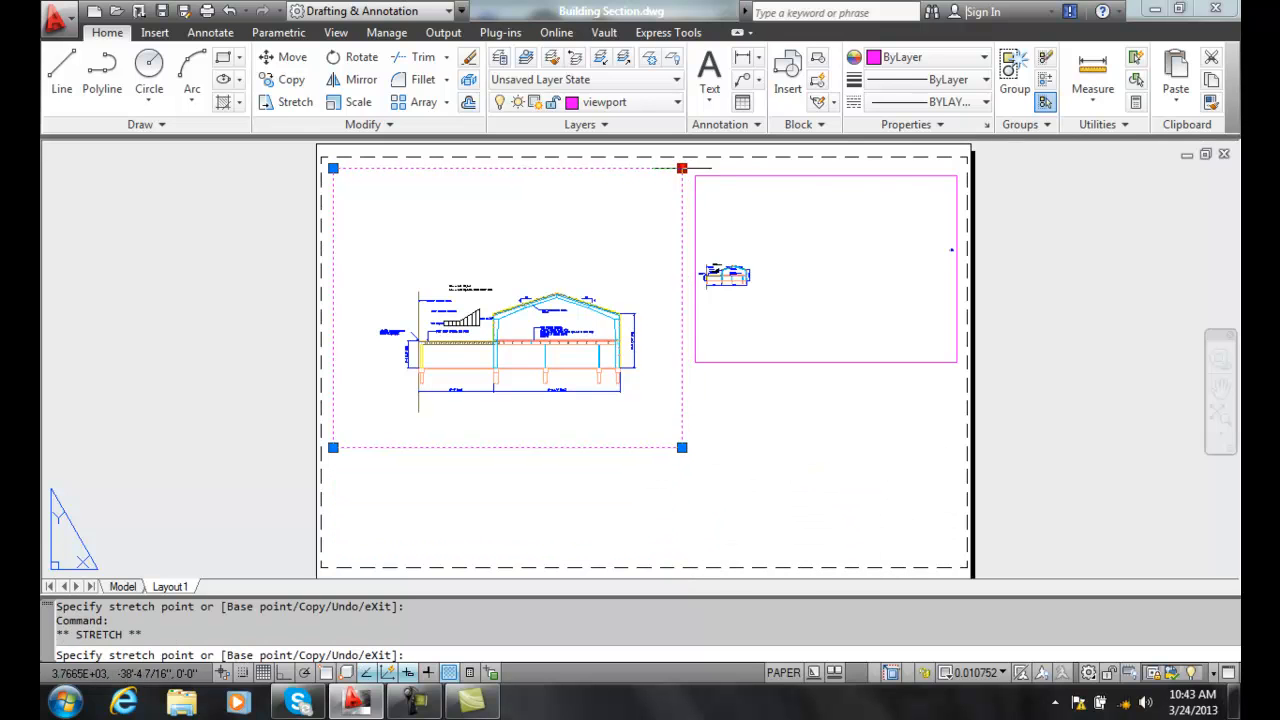
pyautogui.click(681, 234)
pyautogui.press('Escape')
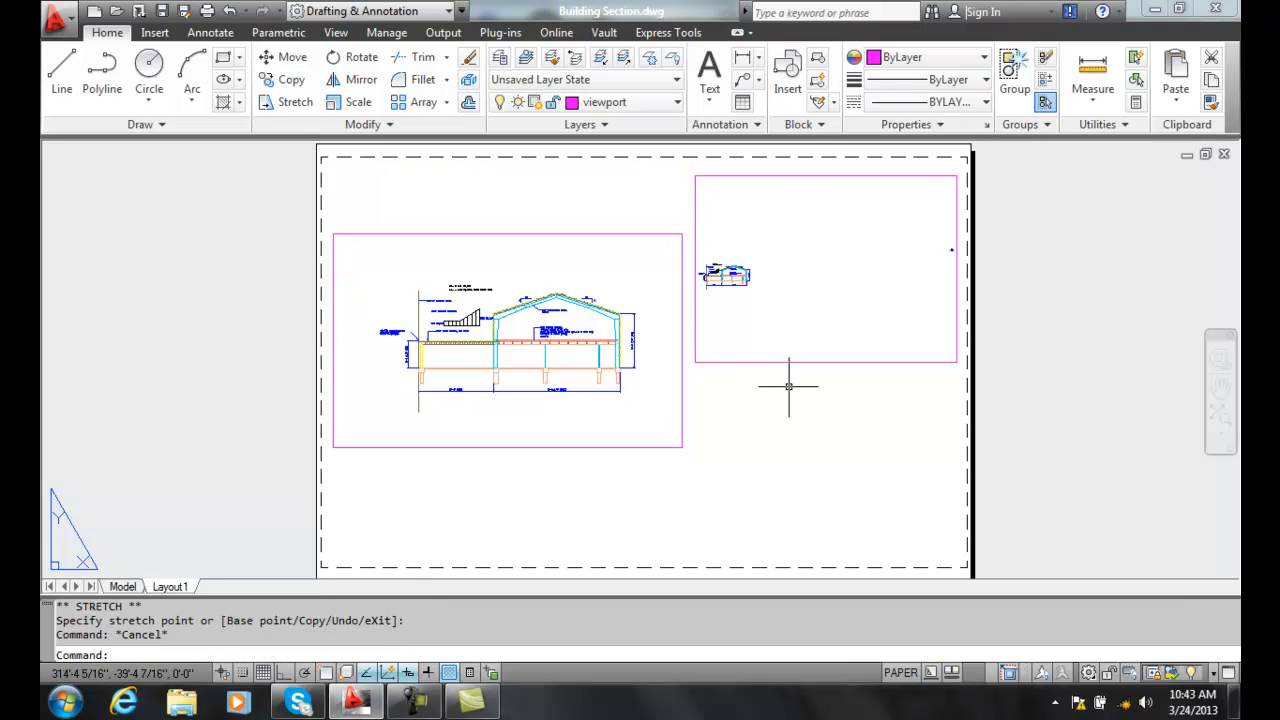
# Step: Activate the smaller viewport and pan its view until the tiny wall detail sits near the centre
pyautogui.doubleClick(823, 296)
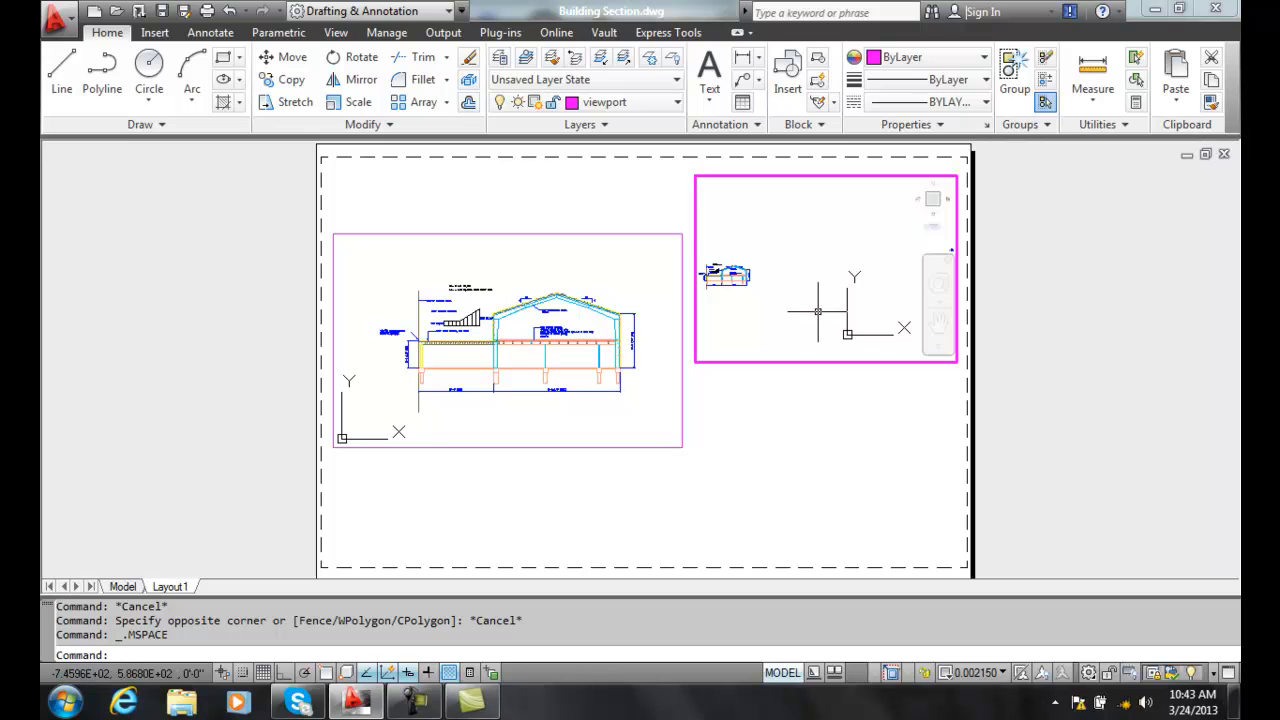
pyautogui.write('p')
pyautogui.press('Return')
pyautogui.moveTo(897, 277); pyautogui.dragTo(754, 286)
pyautogui.click(820, 286)
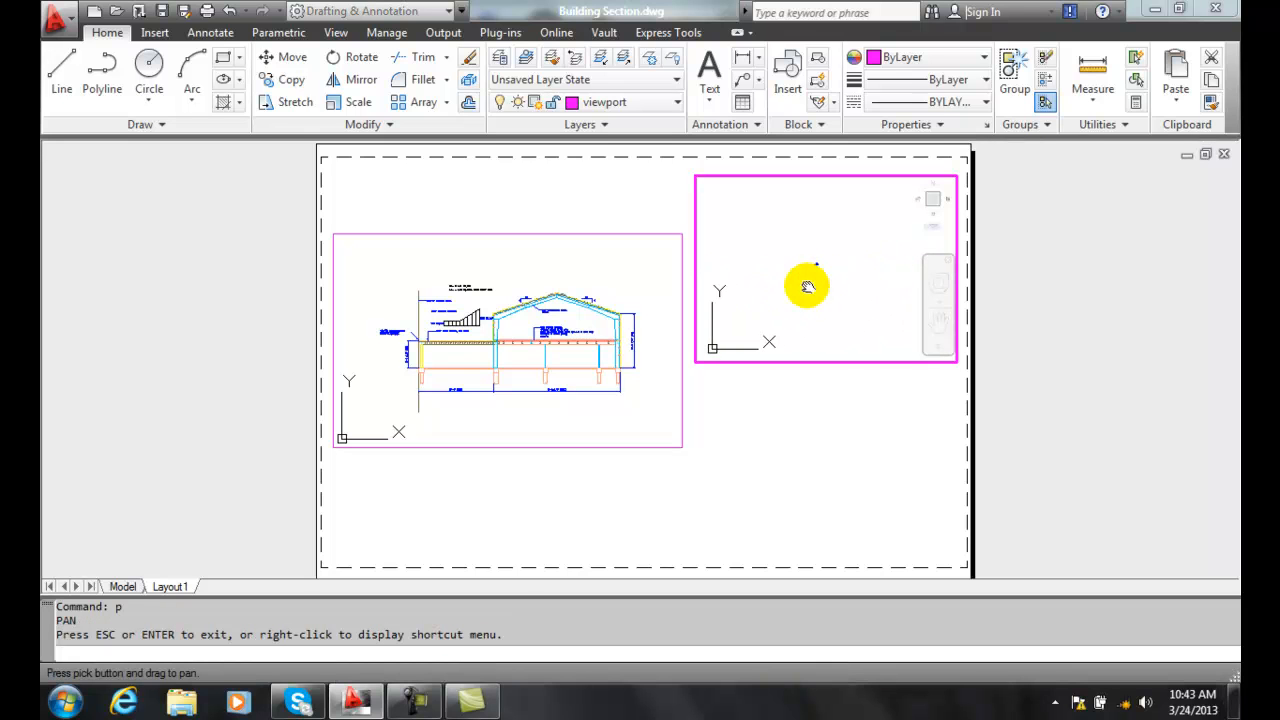
pyautogui.press('Escape')
# Step: Zoom in on the wall detail with successive windows until it fills the smaller viewport, and return to paper space
pyautogui.write('z')
pyautogui.press('Return')
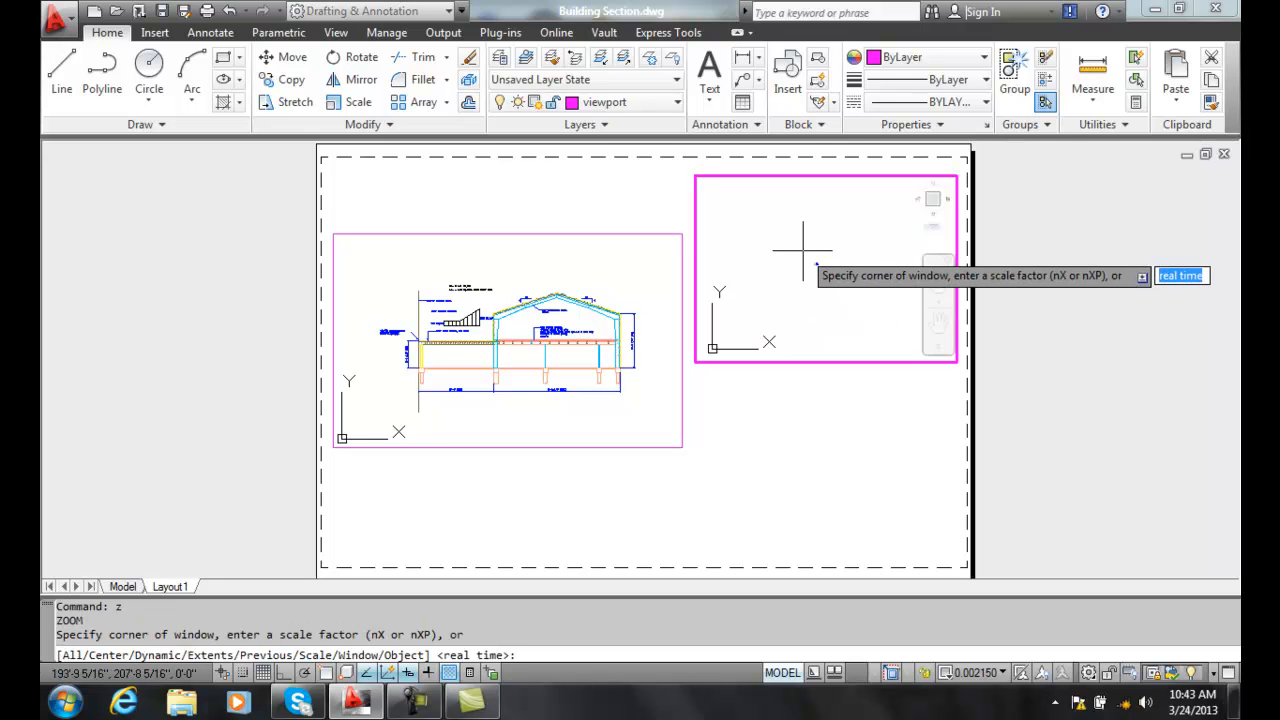
pyautogui.click(810, 255)
pyautogui.click(822, 270)
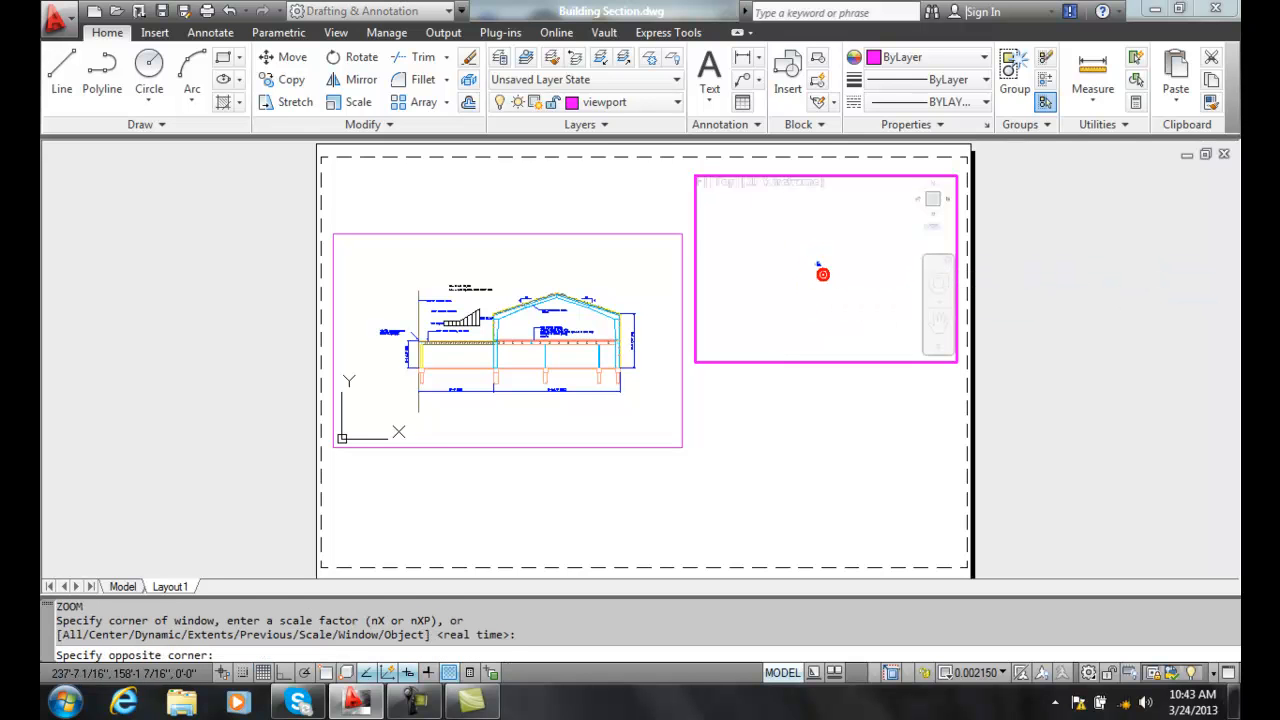
pyautogui.write('z')
pyautogui.press('Return')
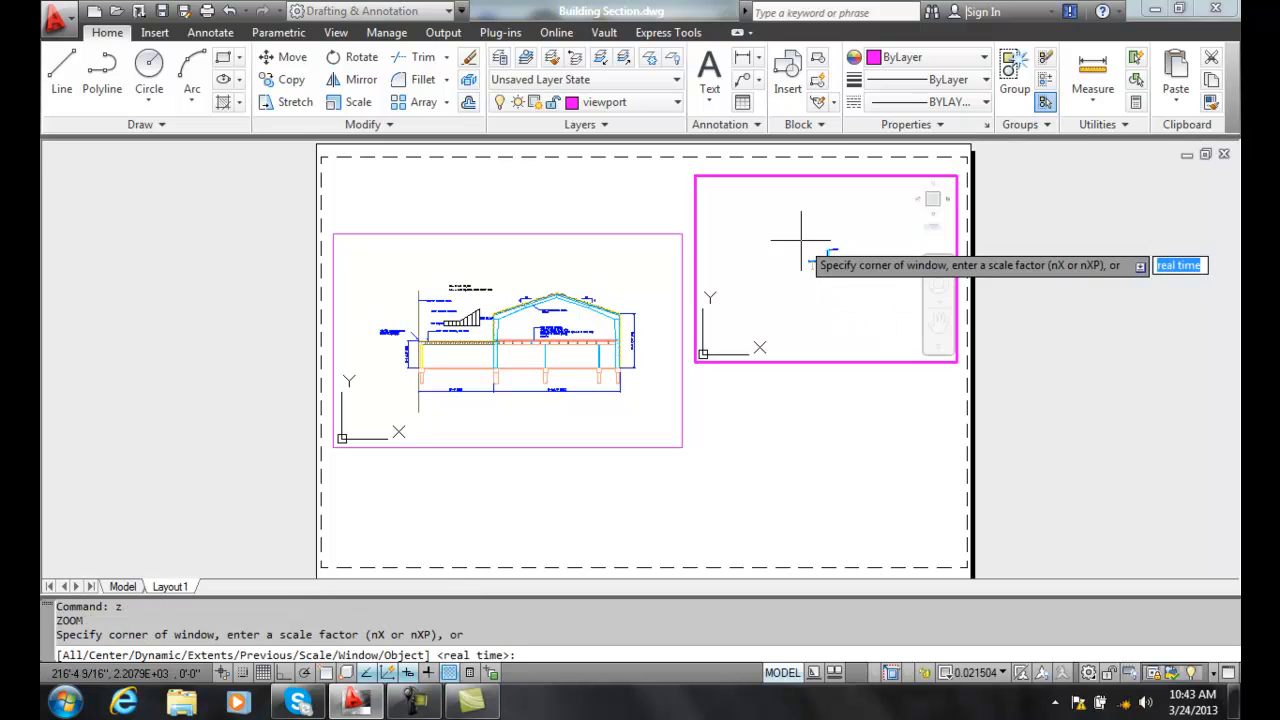
pyautogui.click(790, 236)
pyautogui.click(856, 285)
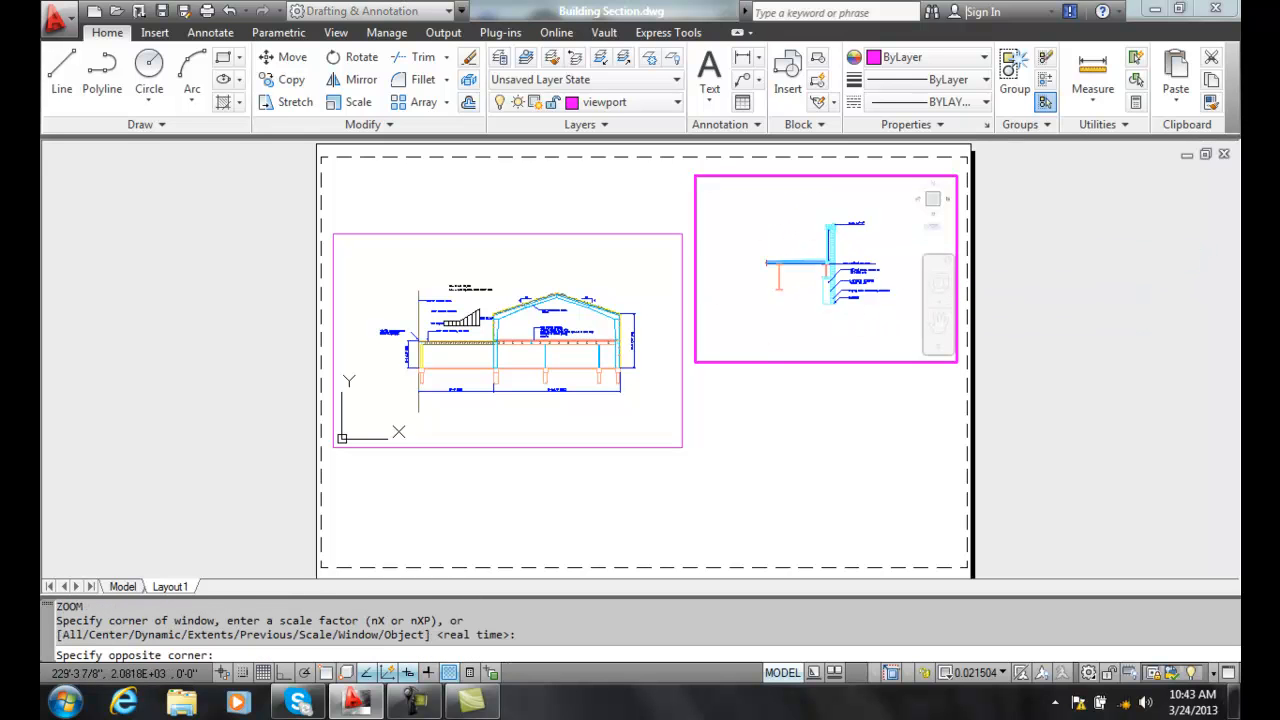
pyautogui.write('z')
pyautogui.press('Return')
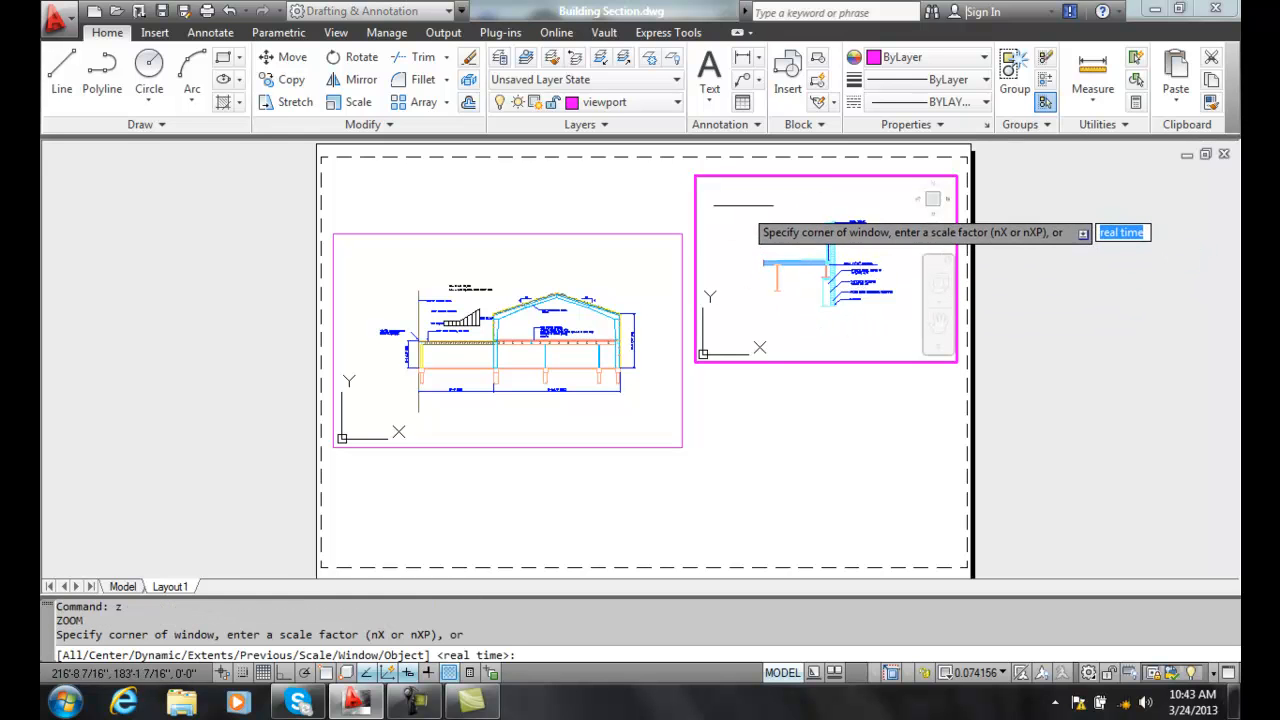
pyautogui.click(743, 204)
pyautogui.click(871, 315)
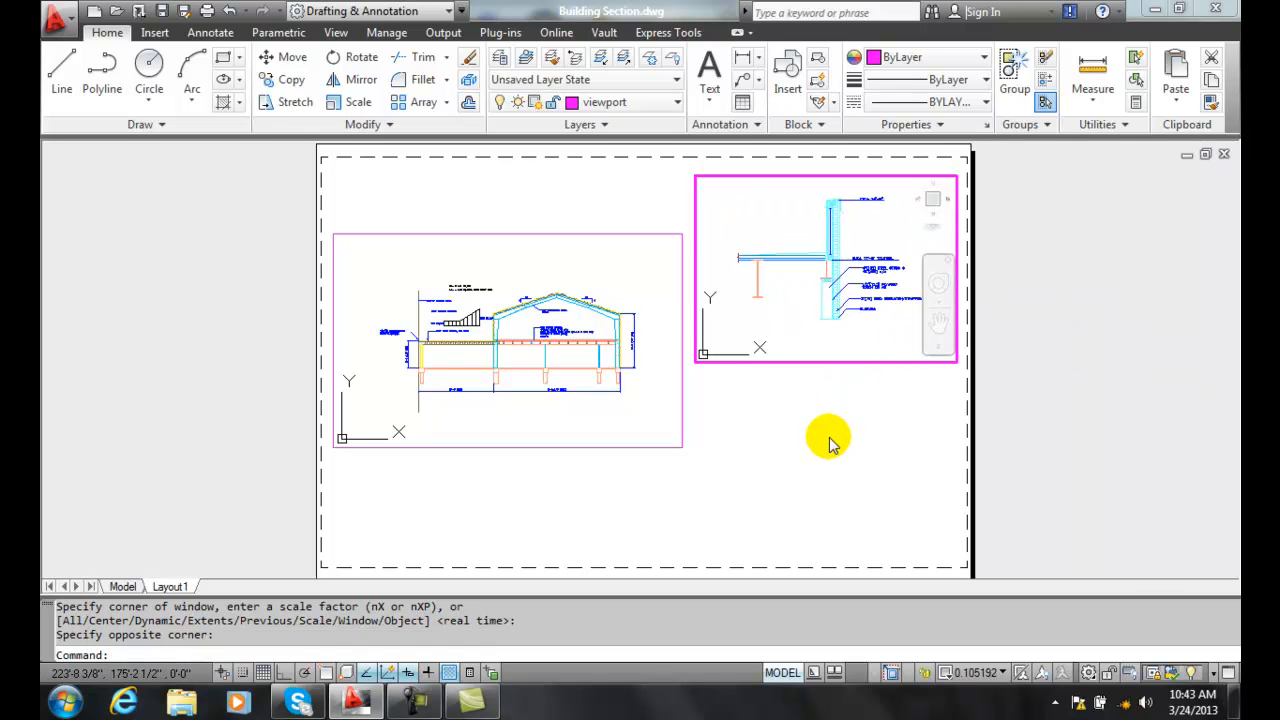
pyautogui.write('ps')
pyautogui.press('Return')
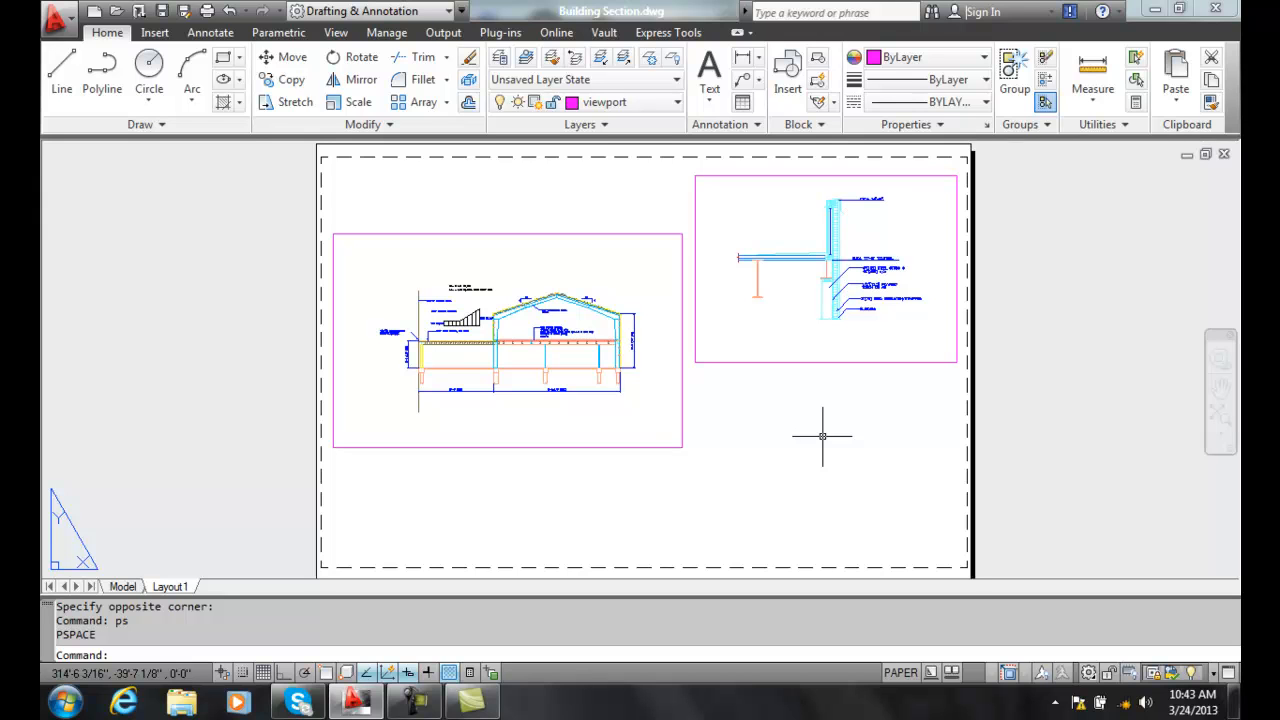
# Step: Try a scale of 1/4" = 1'-0" on the building section viewport
pyautogui.click(649, 448)
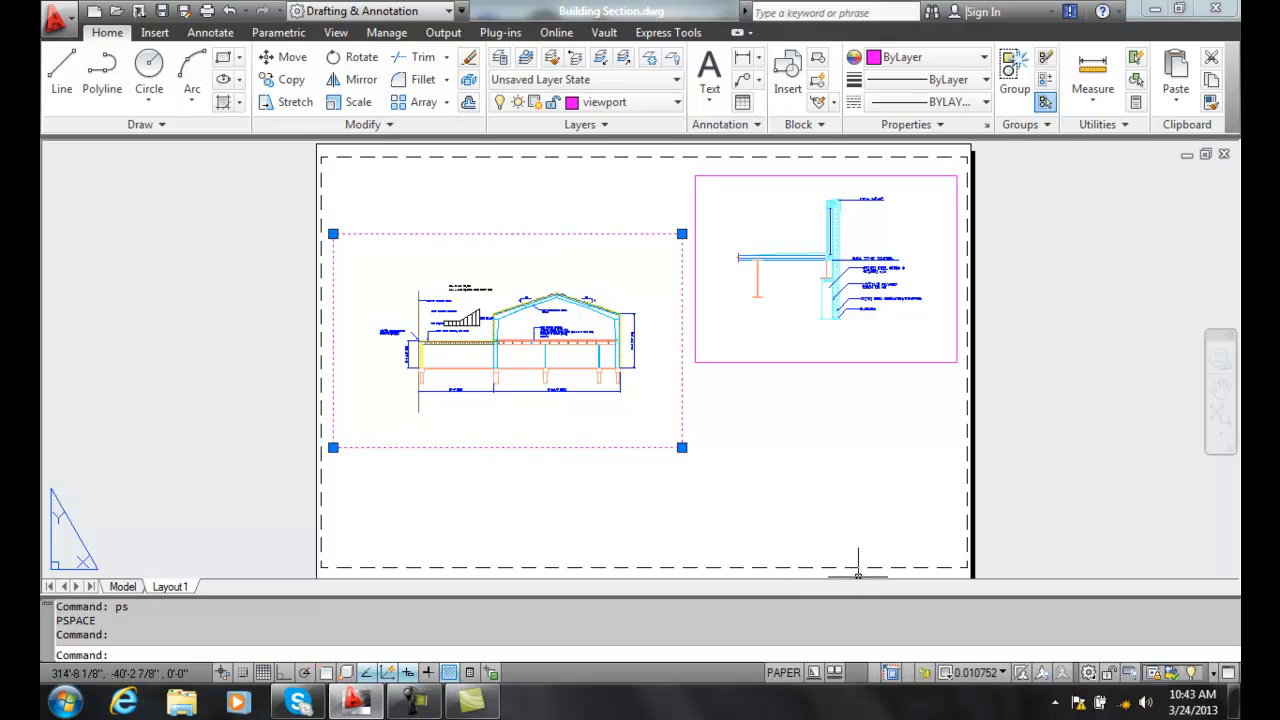
pyautogui.click(1005, 673)
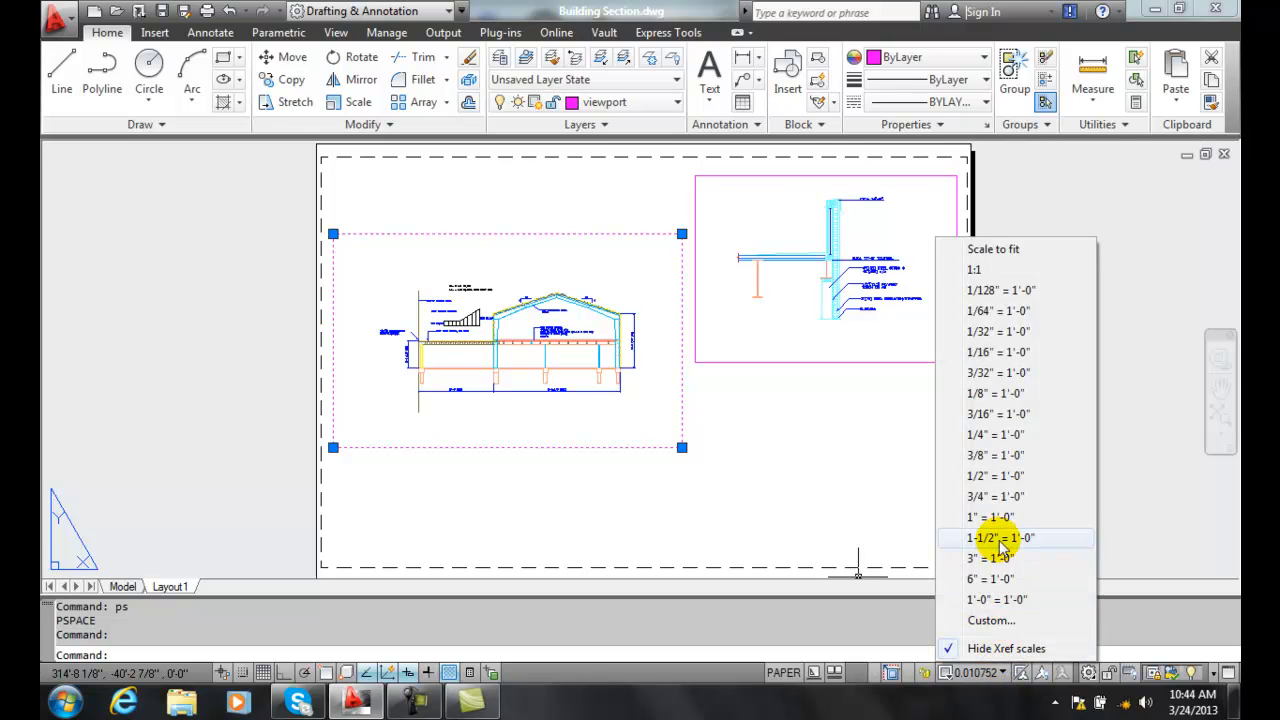
pyautogui.click(996, 436)
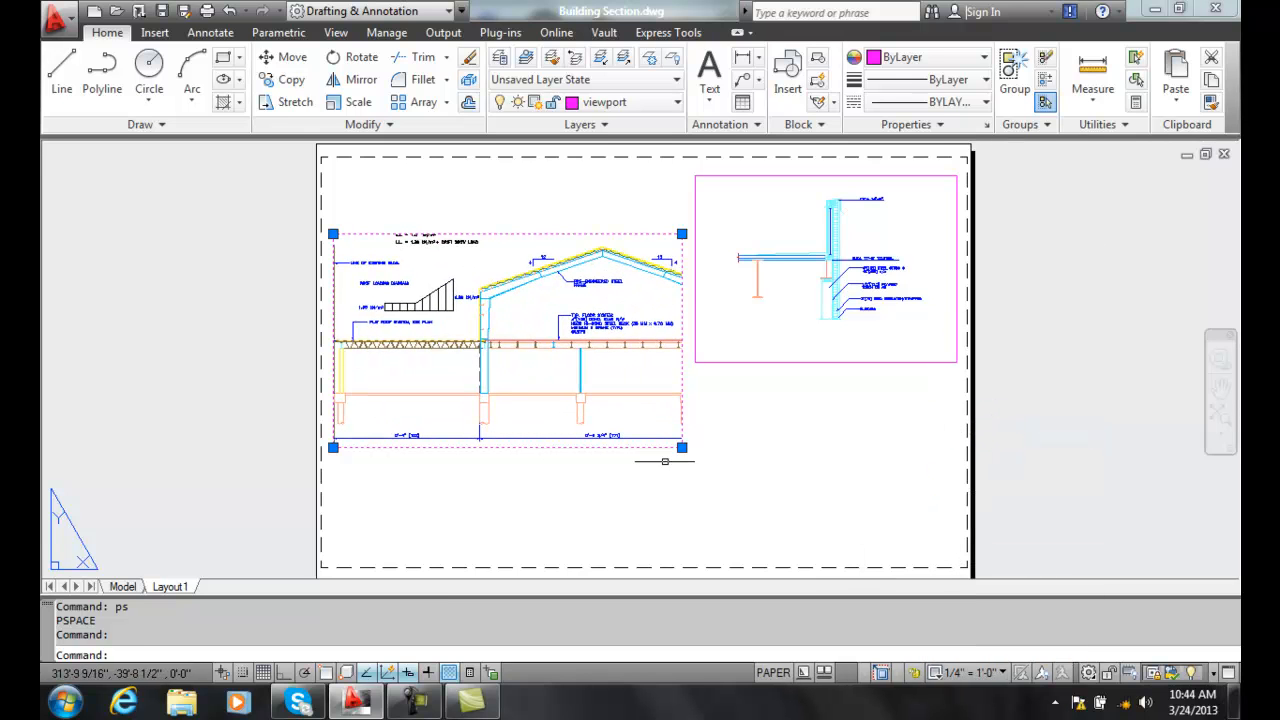
# Step: Narrow the wall detail viewport by stretching both of its vertical sides inward
pyautogui.click(705, 362)
pyautogui.click(695, 362)
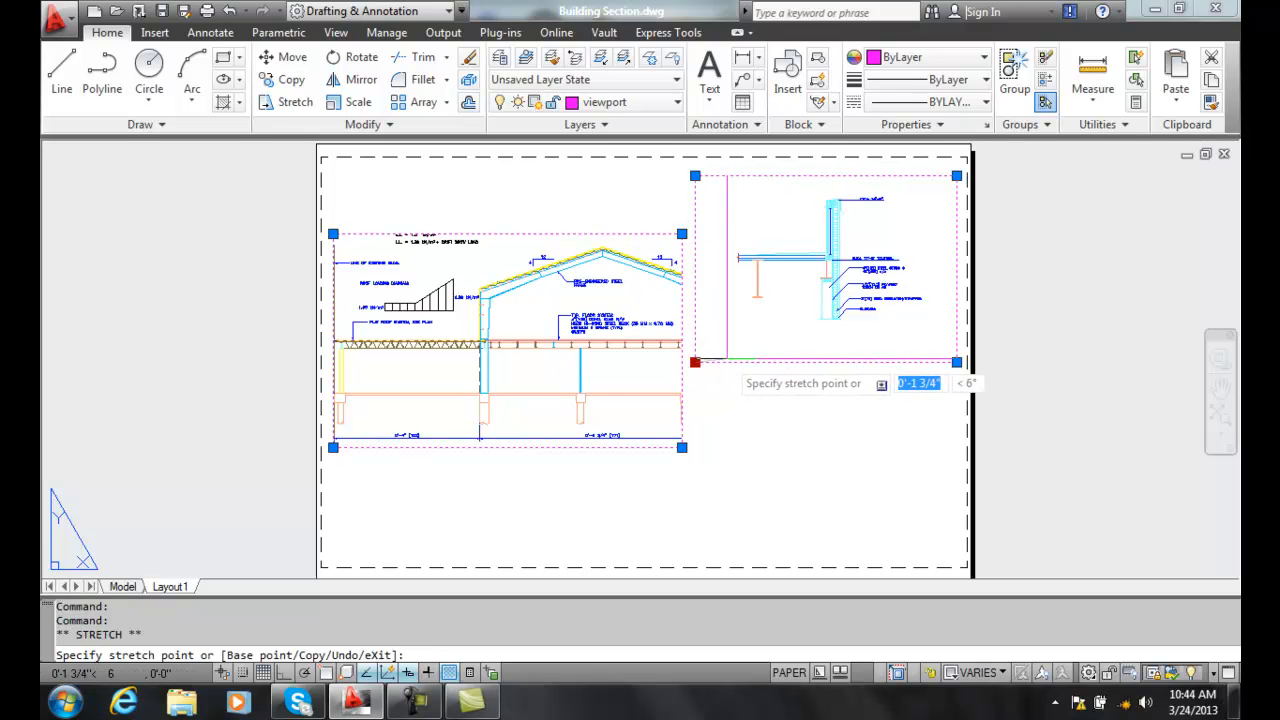
pyautogui.click(727, 358)
pyautogui.click(957, 358)
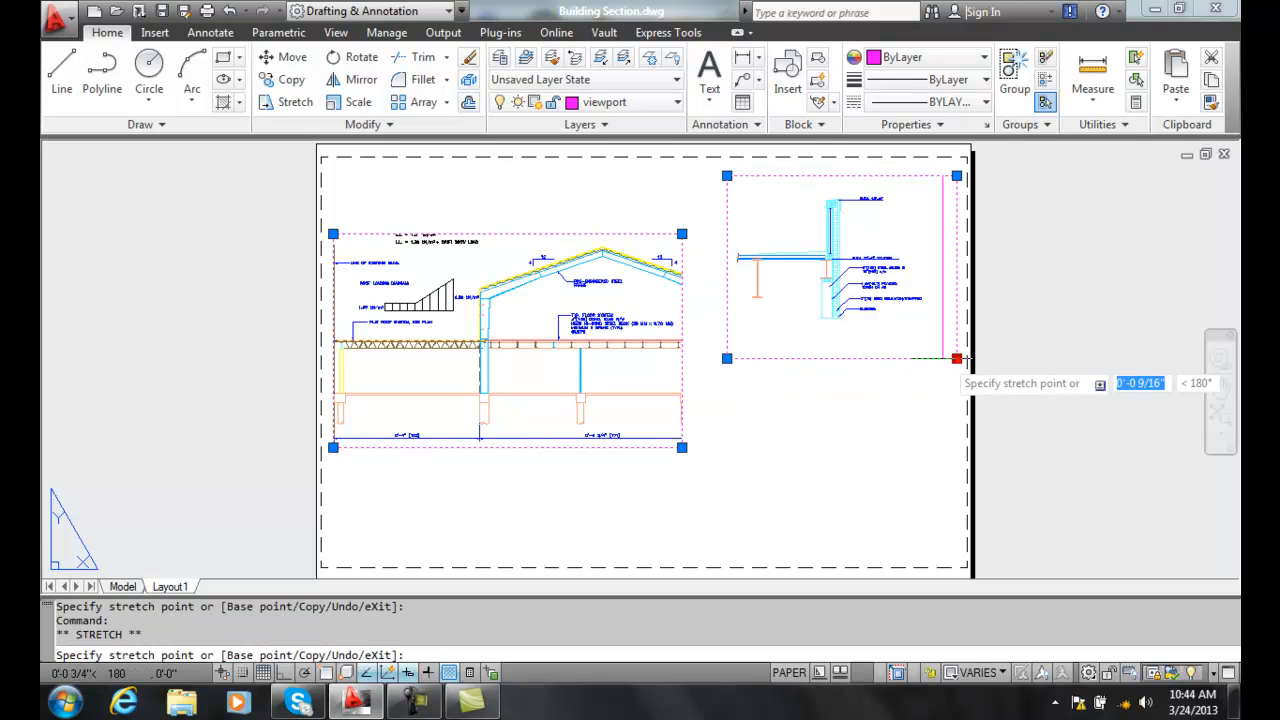
pyautogui.click(929, 356)
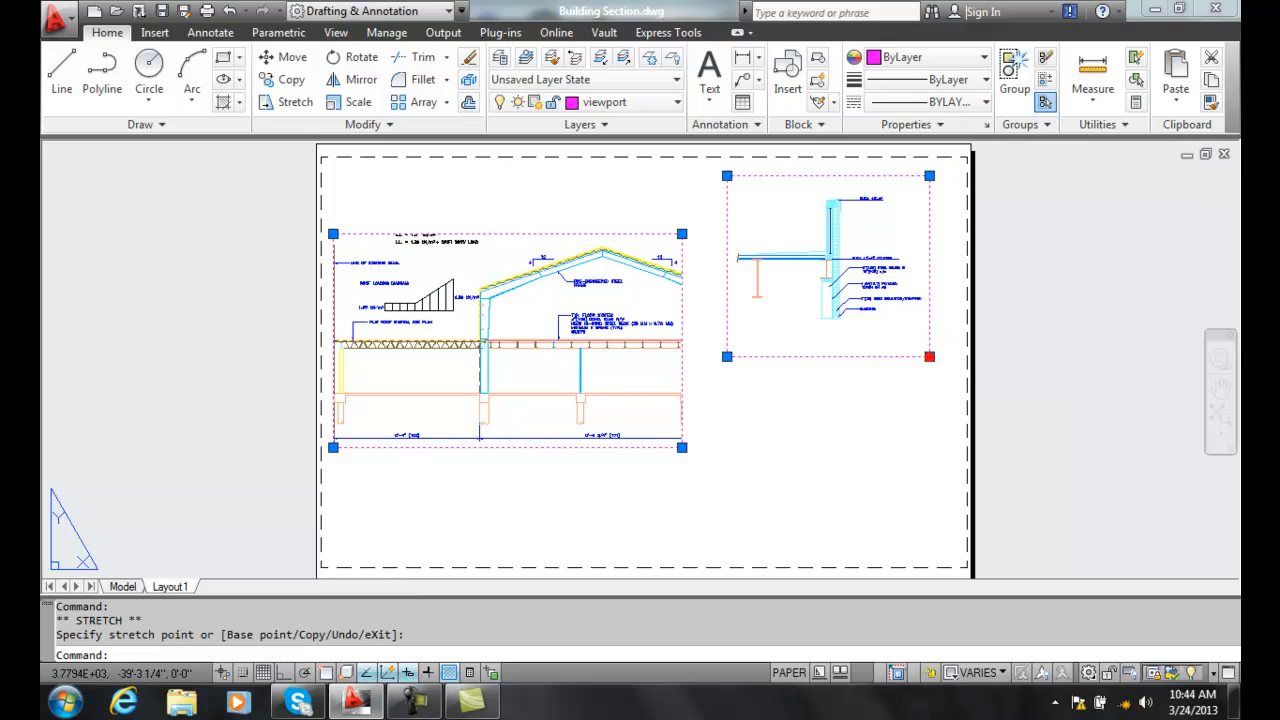
# Step: Widen the building section viewport toward the detail viewport and extend its lower edge slightly downward
pyautogui.click(682, 447)
pyautogui.click(712, 452)
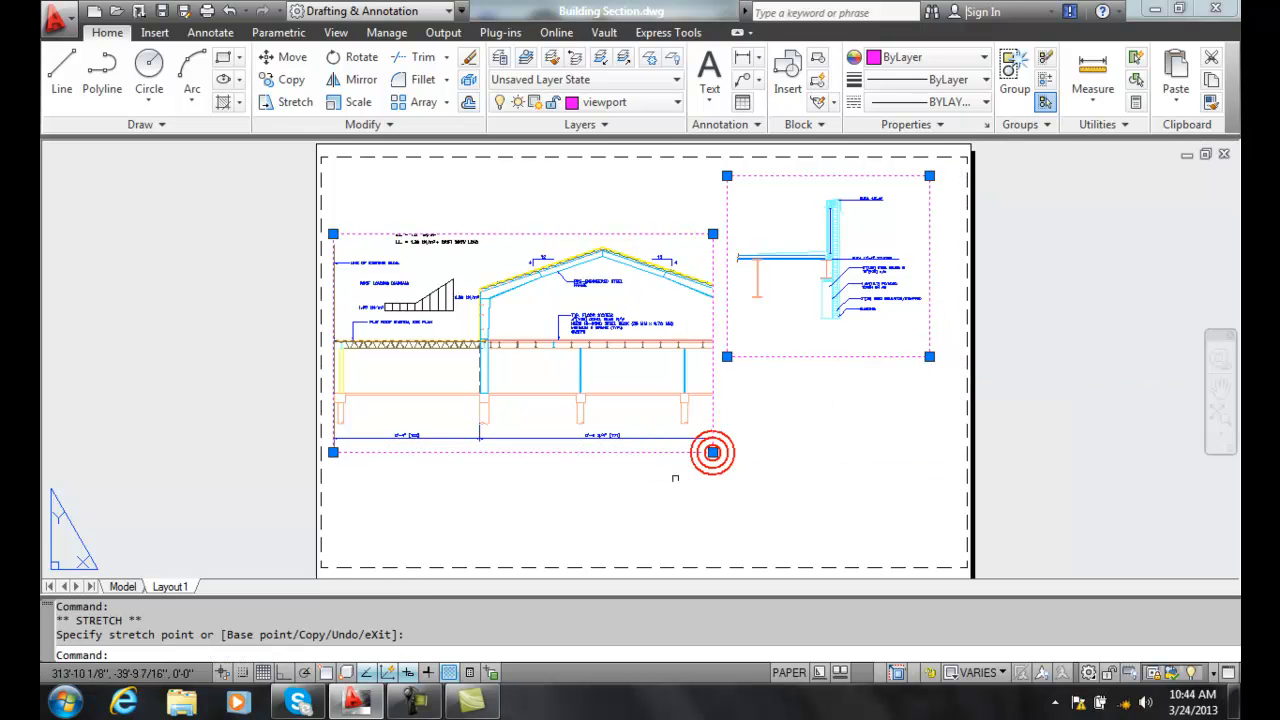
pyautogui.click(333, 452)
pyautogui.click(333, 452)
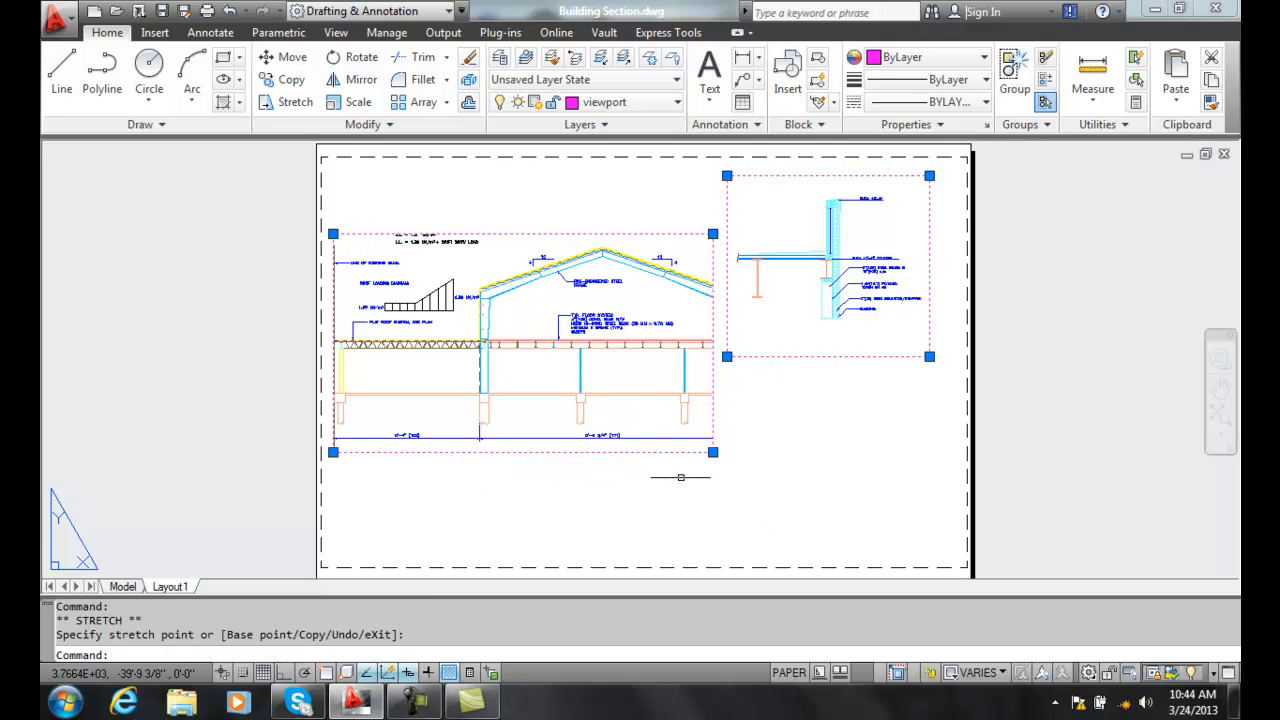
# Step: Set both selected viewports to a scale of 3/16" = 1'-0" and clear the selection
pyautogui.click(975, 672)
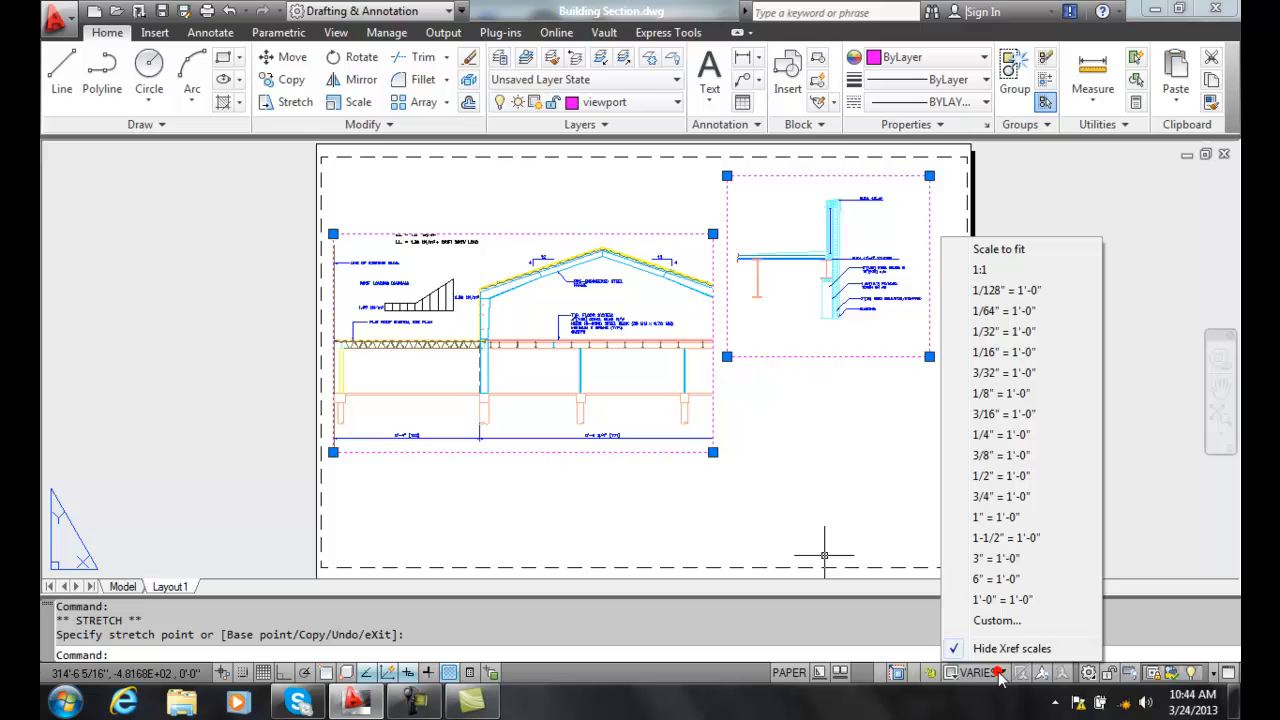
pyautogui.click(993, 414)
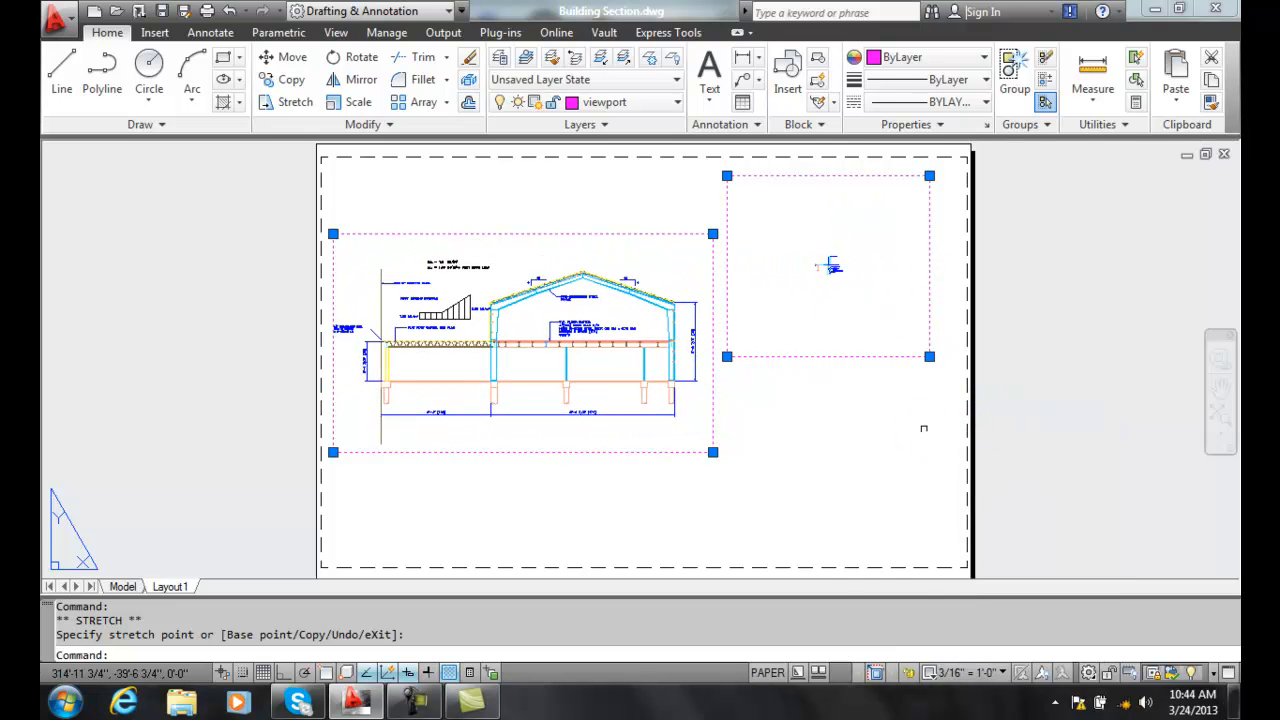
pyautogui.press('Escape')
pyautogui.press('Escape')
# Step: Pan the building section slightly to the right so it is centred in its viewport, and return to paper space
pyautogui.doubleClick(627, 436)
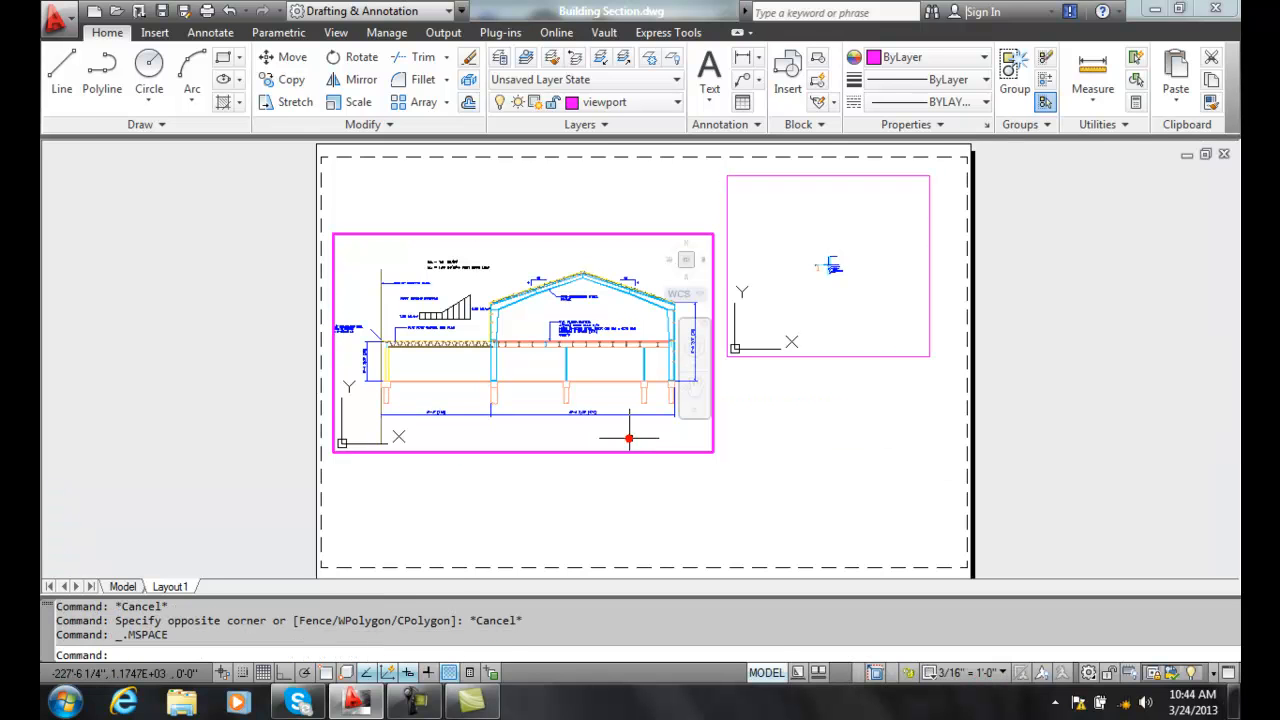
pyautogui.write('p')
pyautogui.press('Return')
pyautogui.moveTo(631, 434); pyautogui.dragTo(648, 433)
pyautogui.press('Escape')
pyautogui.doubleClick(763, 498)
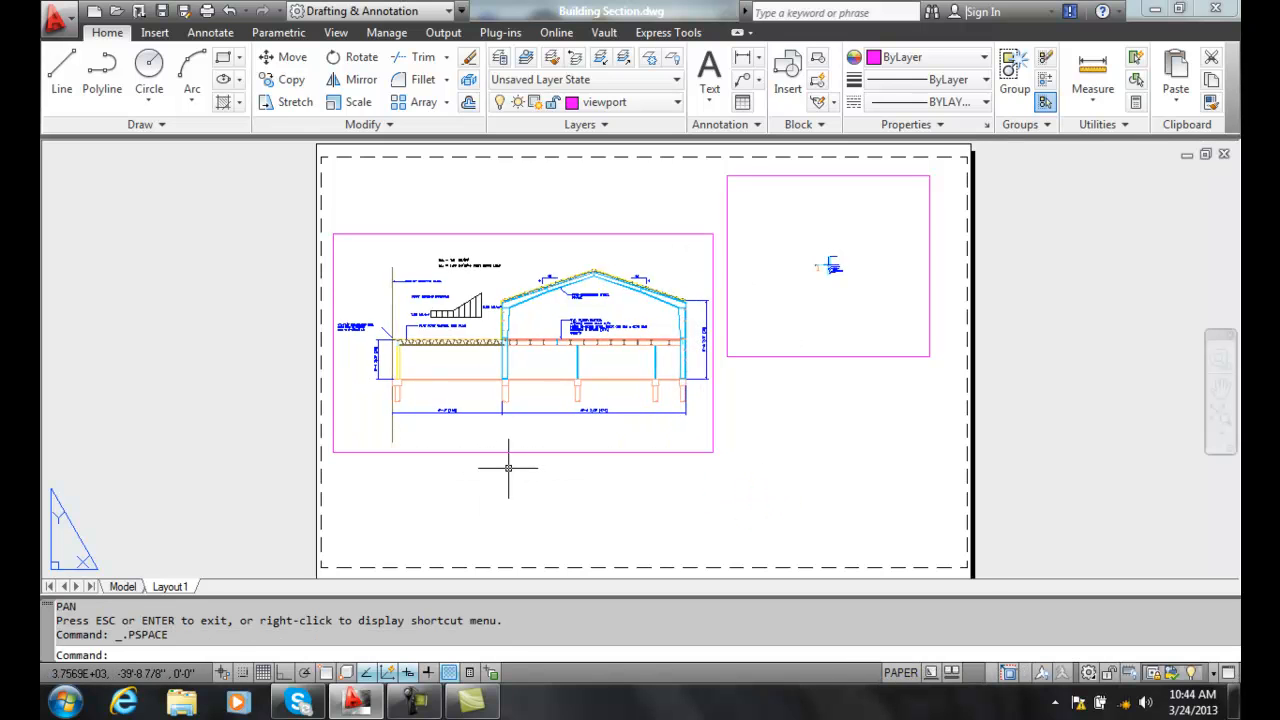
# Step: Activate the wall detail viewport and set its scale to 1/2" = 1'-0"
pyautogui.doubleClick(829, 294)
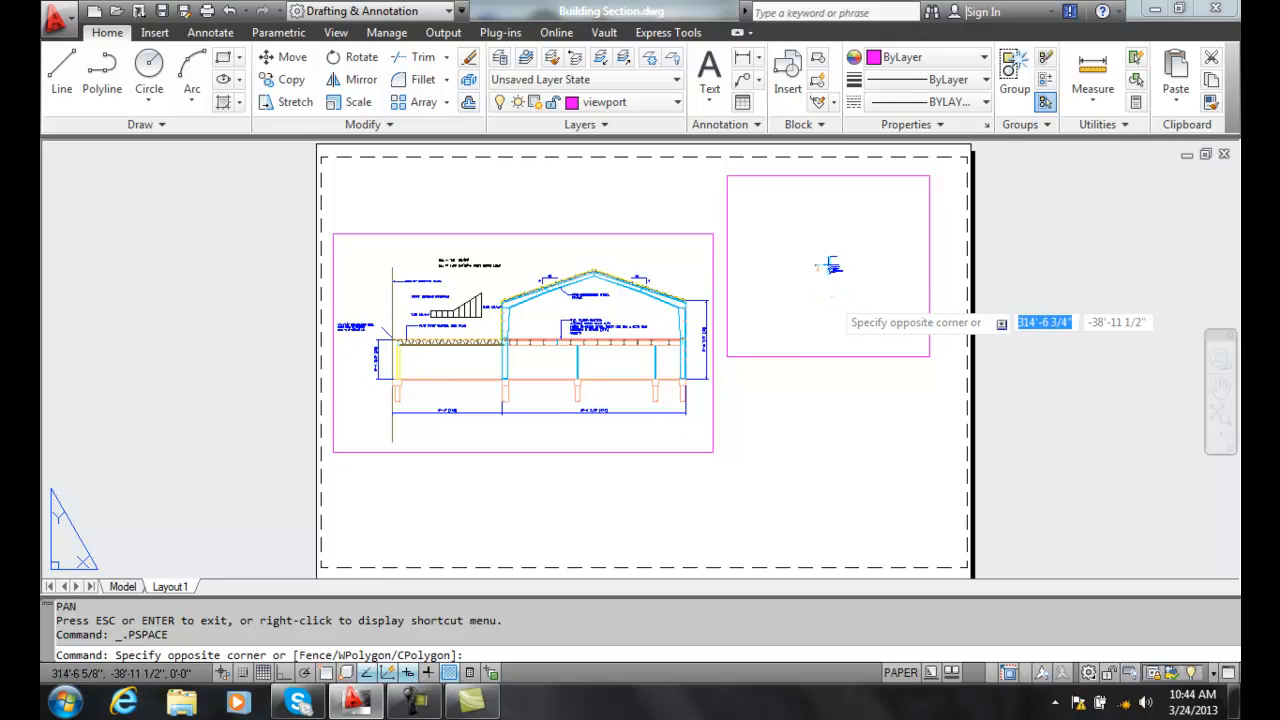
pyautogui.click(823, 298)
pyautogui.click(823, 312)
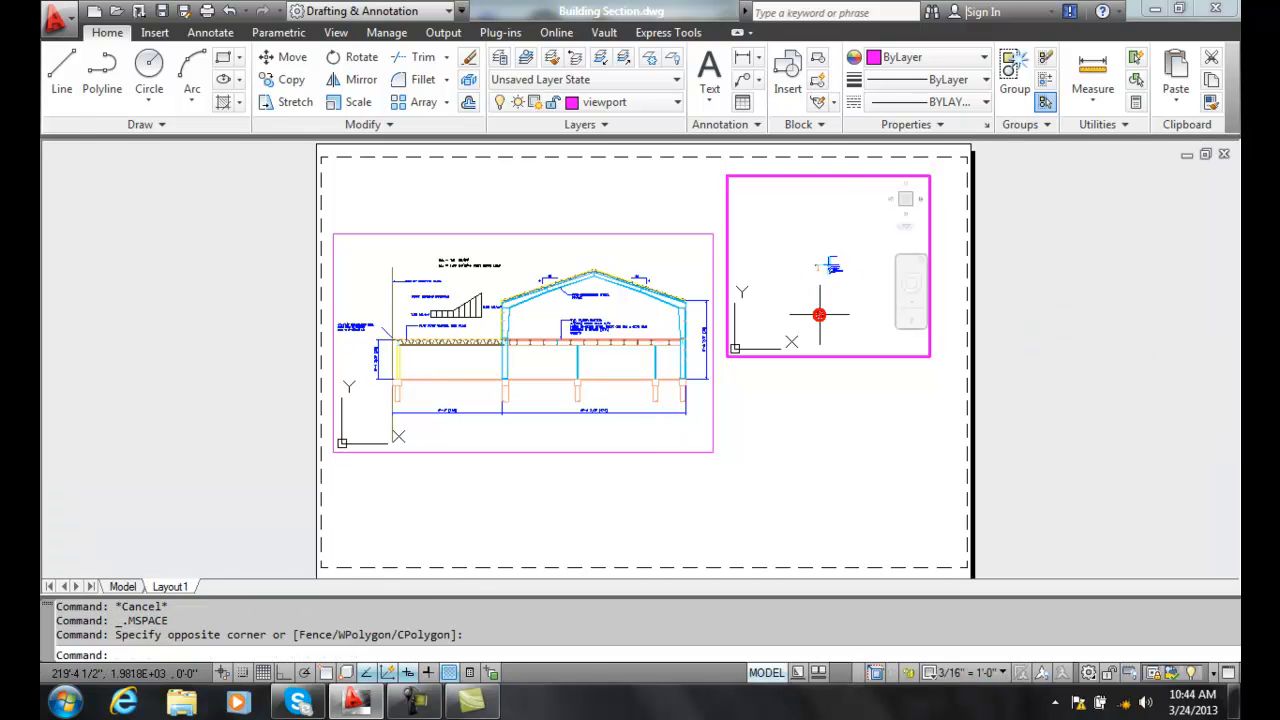
pyautogui.click(1004, 673)
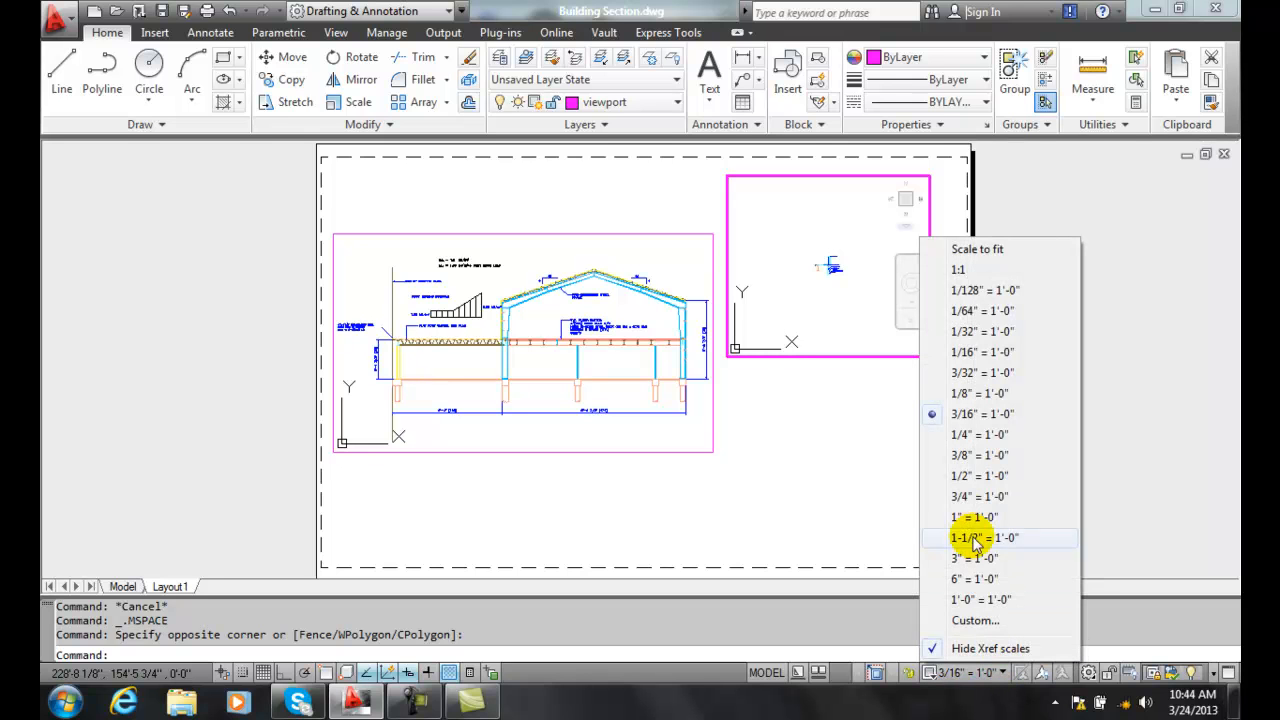
pyautogui.click(975, 477)
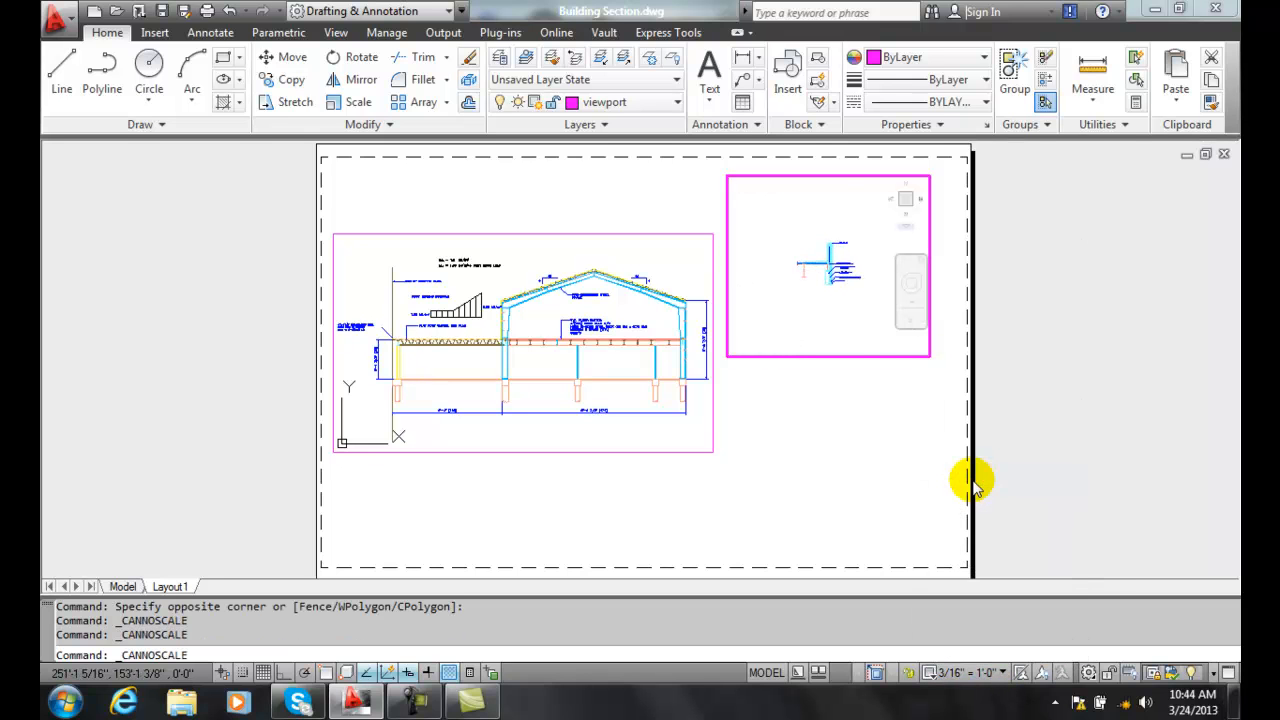
# Step: Raise the wall detail viewport's scale through 3/4" and 1" to 1-1/2" = 1'-0", and return to paper space
pyautogui.click(1004, 672)
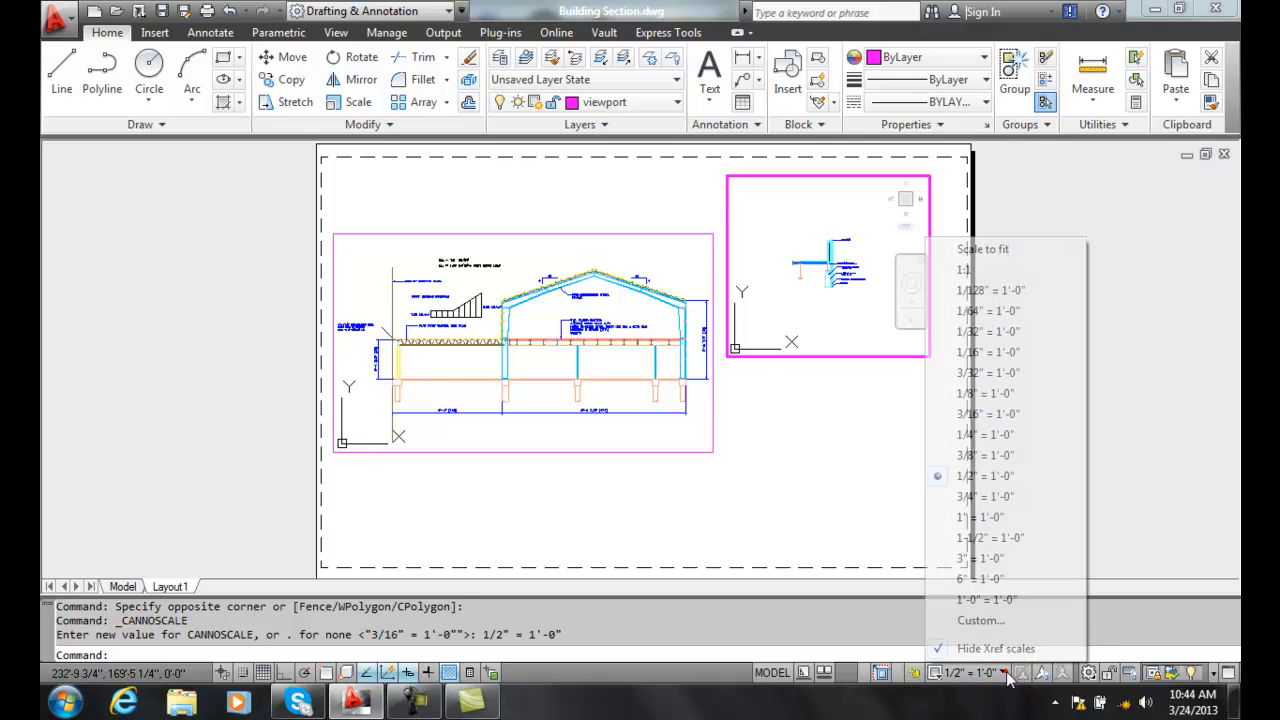
pyautogui.click(975, 496)
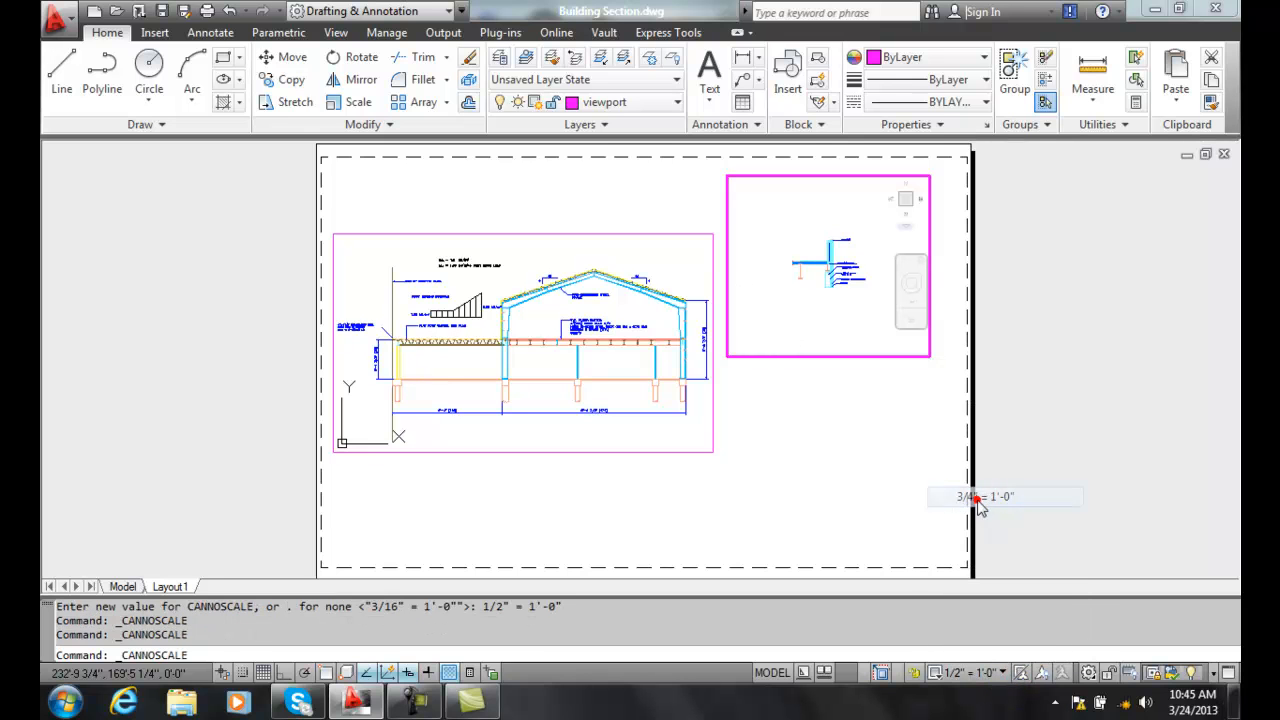
pyautogui.click(988, 672)
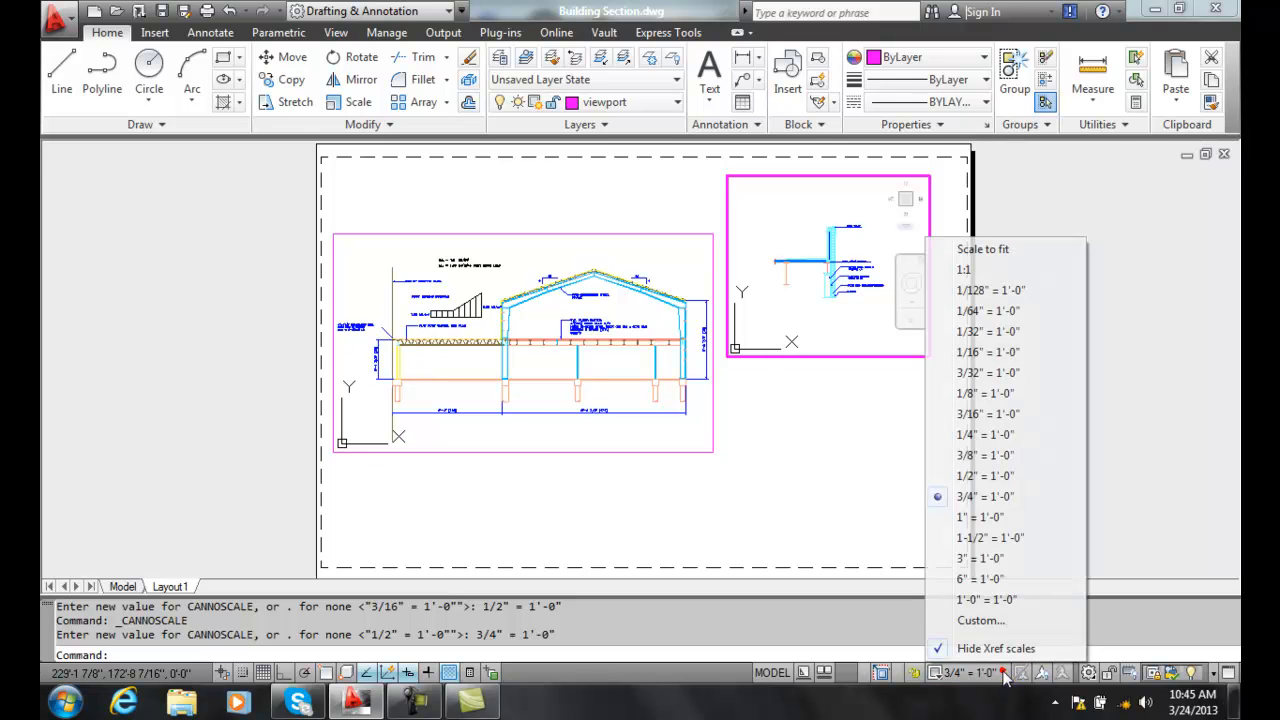
pyautogui.click(990, 518)
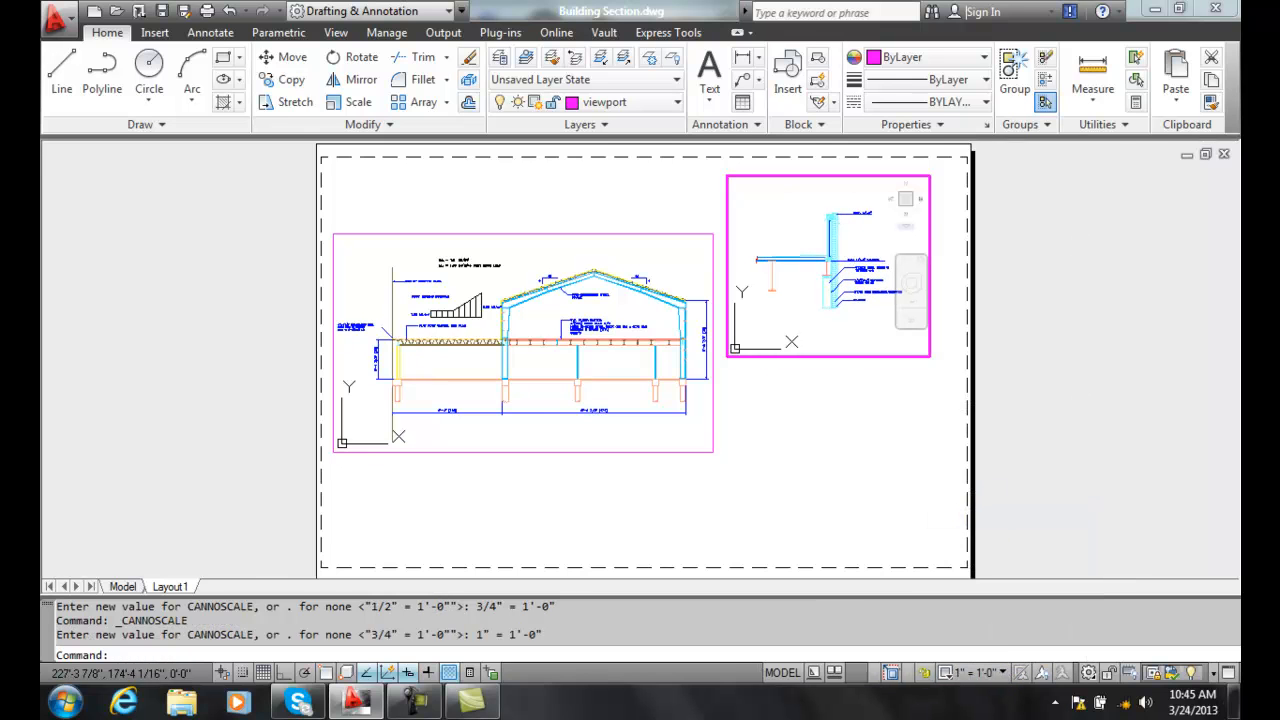
pyautogui.click(1004, 673)
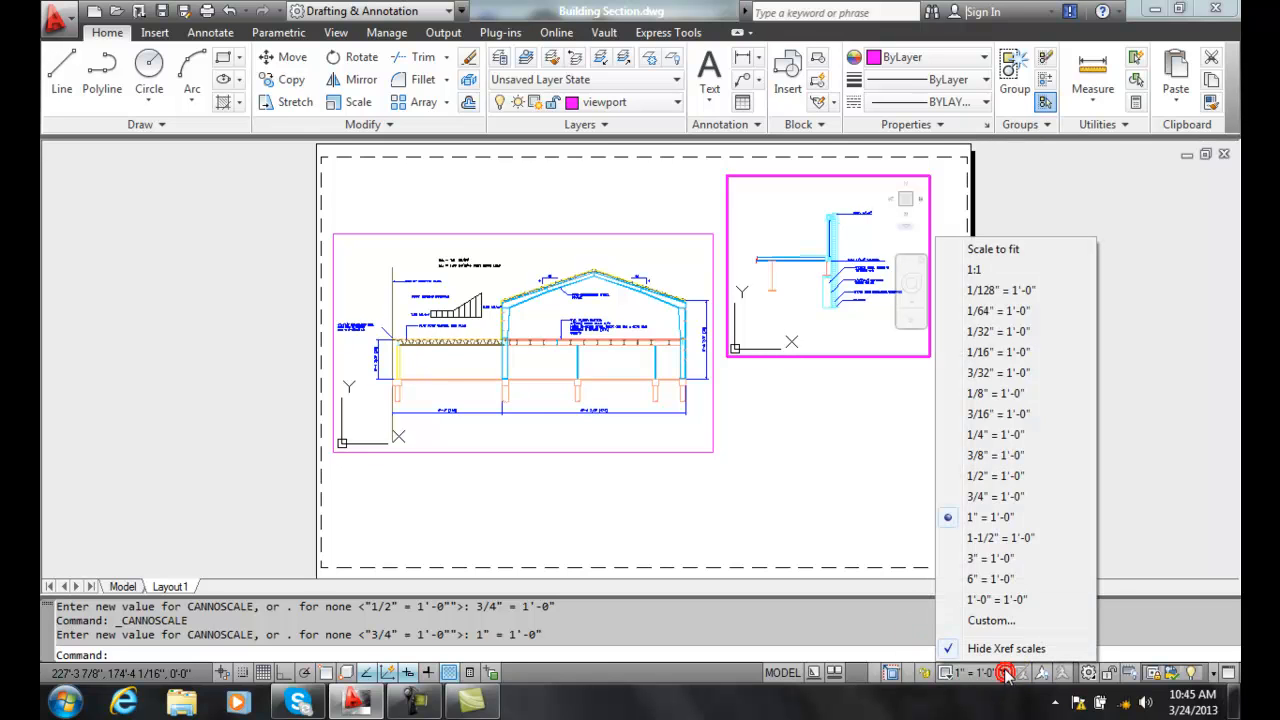
pyautogui.click(1003, 540)
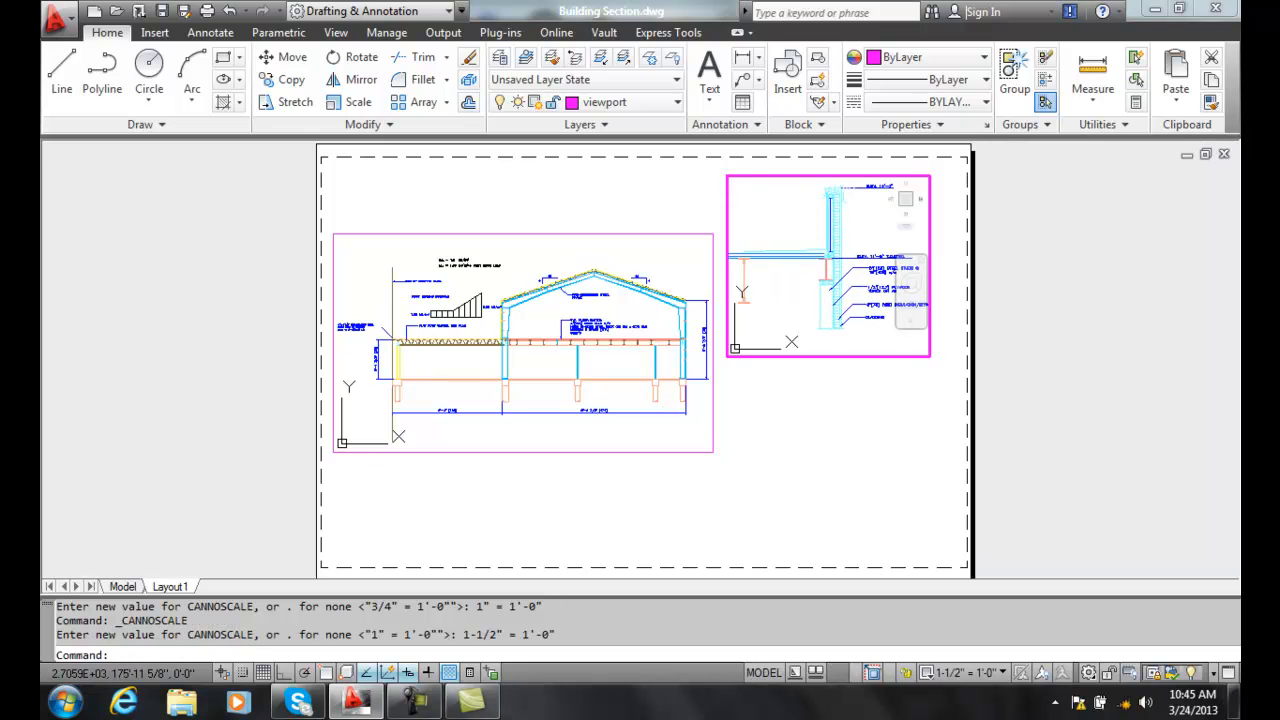
pyautogui.doubleClick(860, 423)
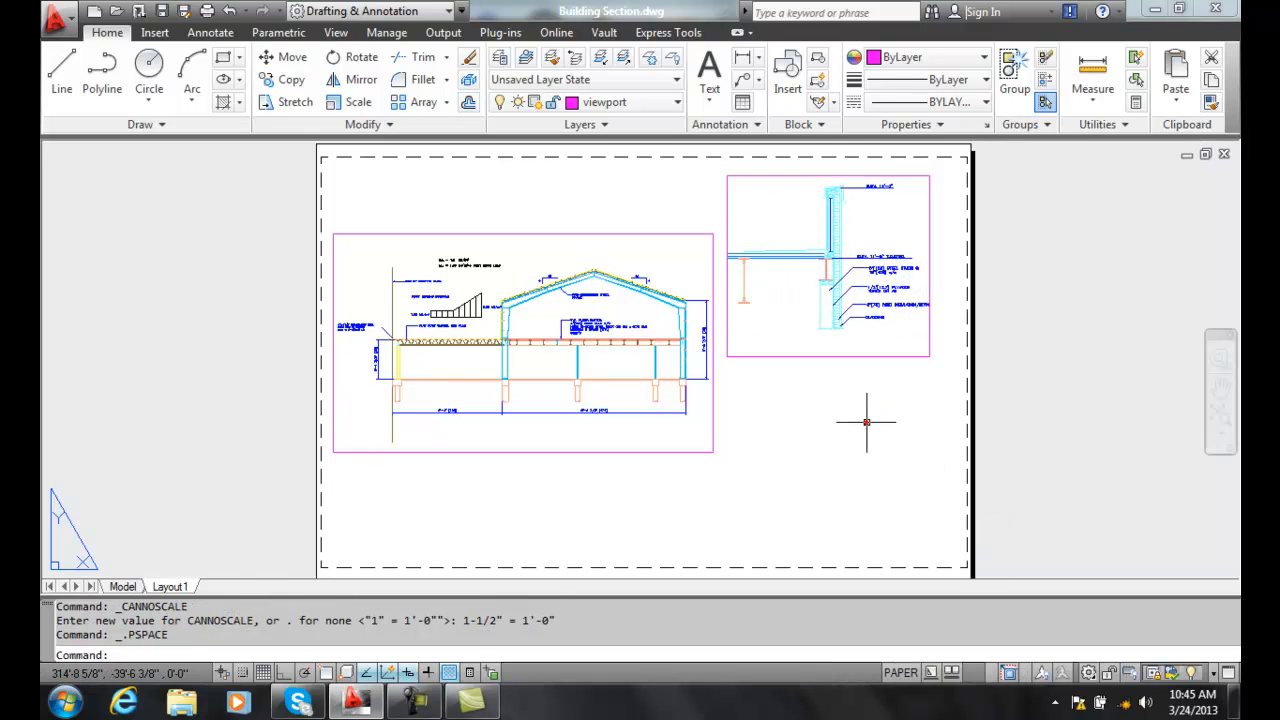
# Step: Stretch the wall detail viewport slightly wider and taller from its lower outer corner, and clear the selection
pyautogui.click(899, 356)
pyautogui.click(899, 356)
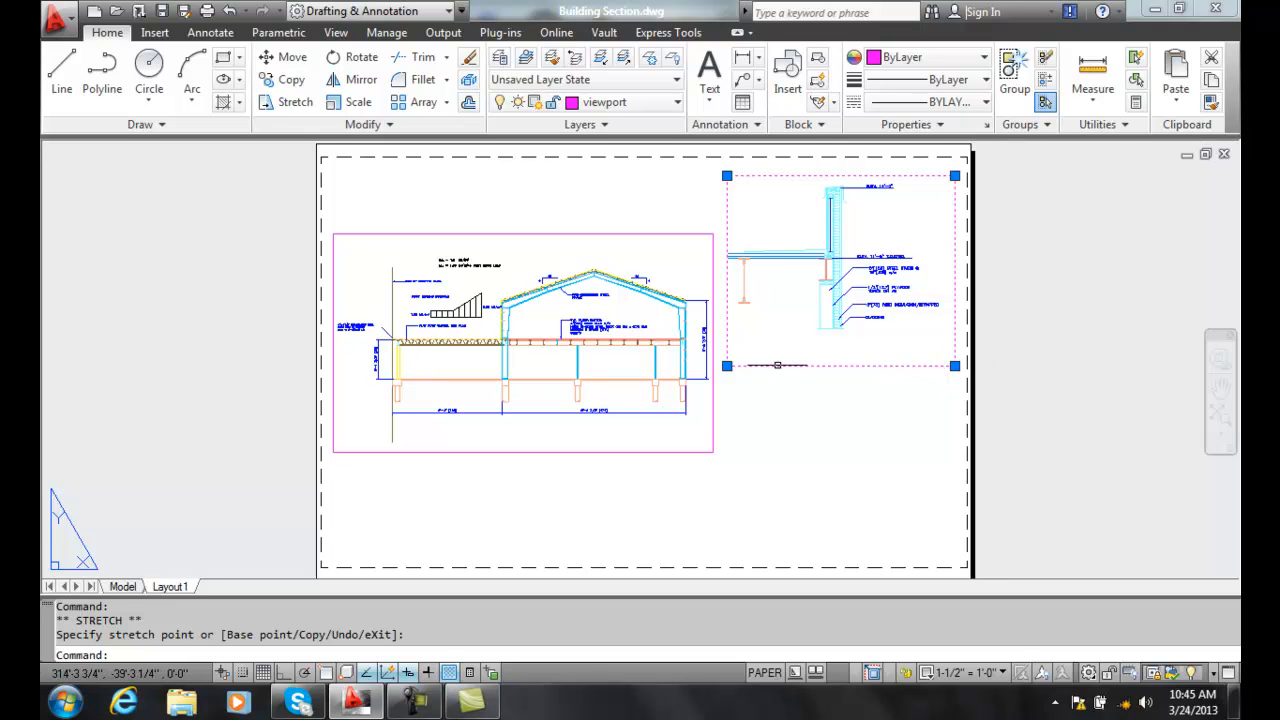
pyautogui.press('Escape')
# Step: Pan the wall detail slightly to the right inside its viewport so the whole detail fits, and return to paper space
pyautogui.doubleClick(803, 354)
pyautogui.write('p')
pyautogui.press('Return')
pyautogui.moveTo(843, 343); pyautogui.dragTo(860, 347)
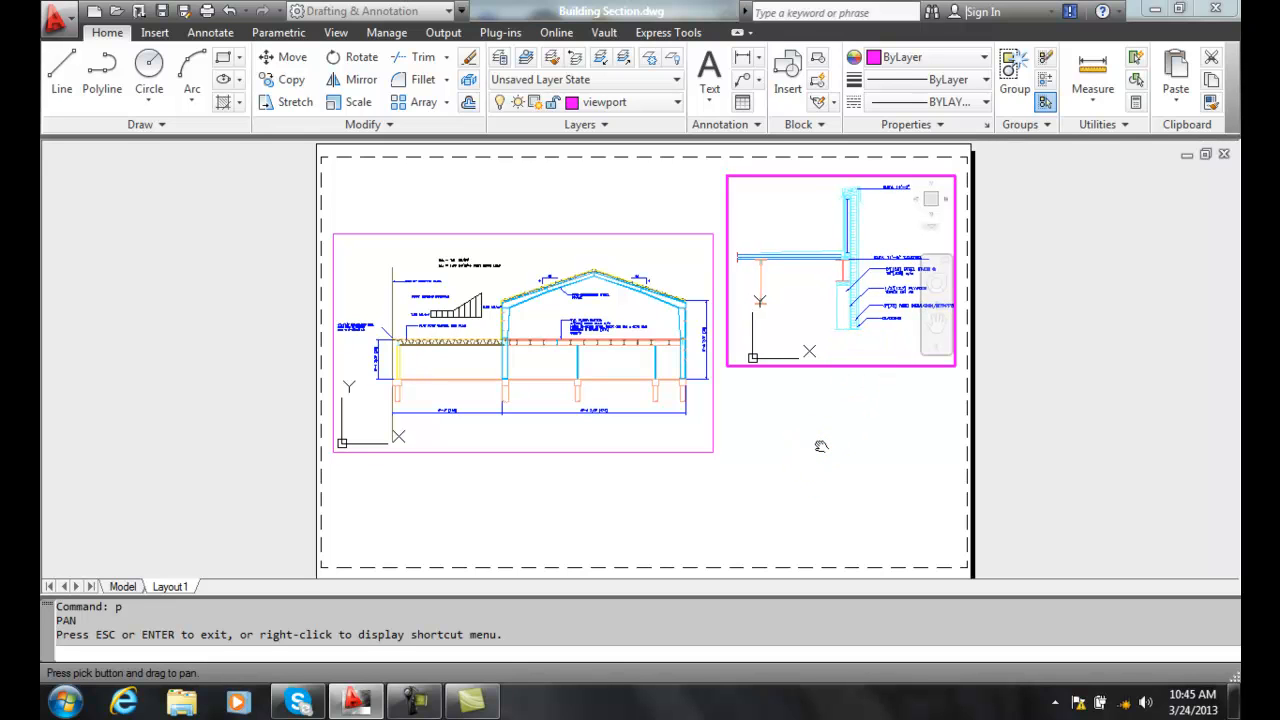
pyautogui.press('Escape')
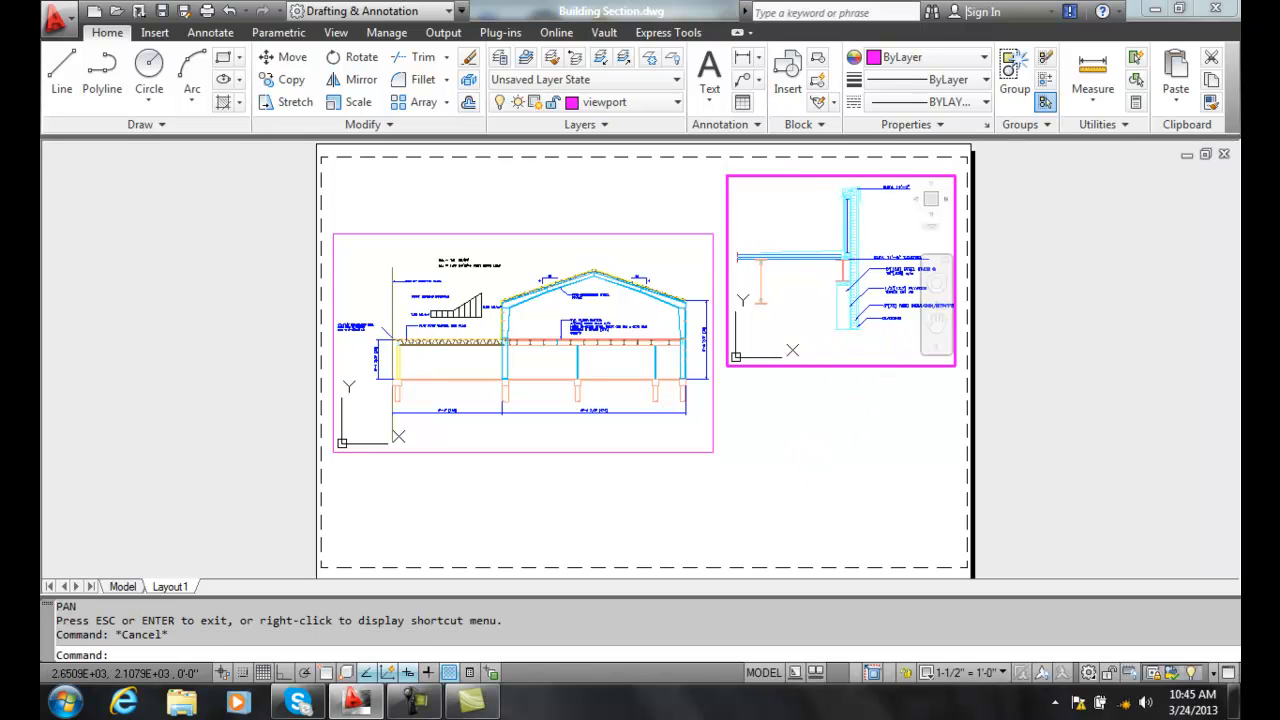
pyautogui.click(768, 673)
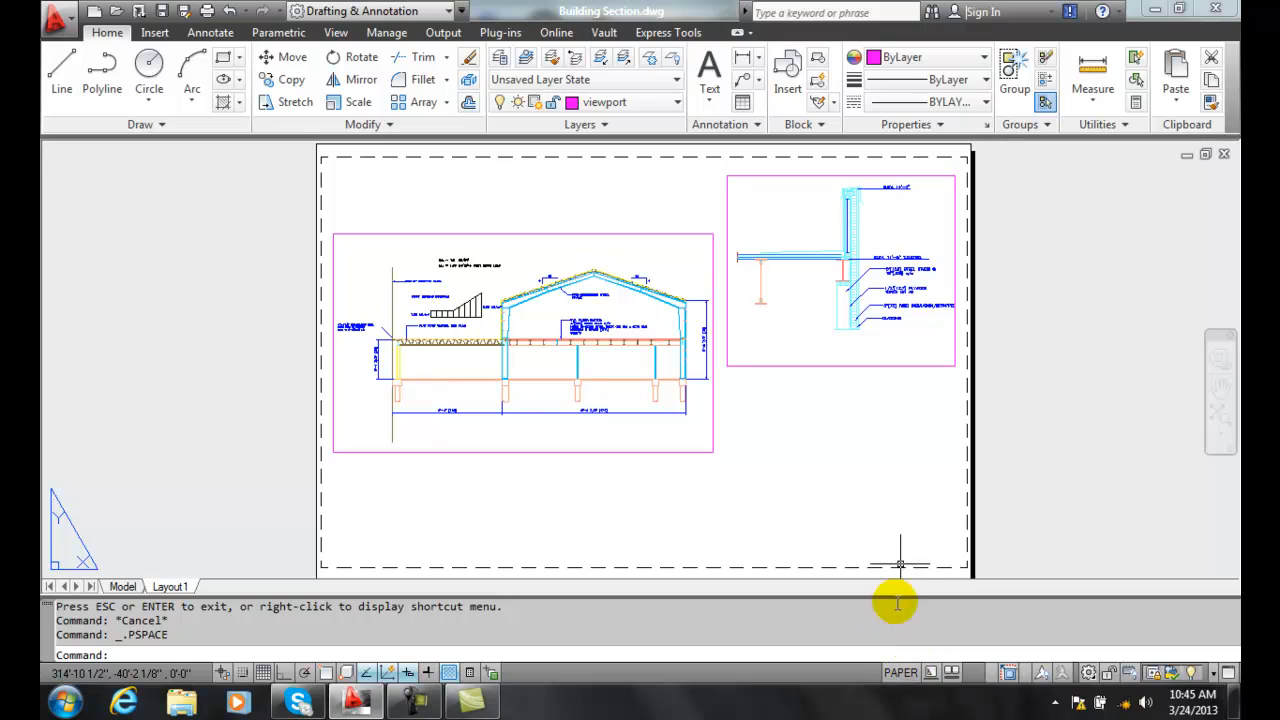
# Step: Check the viewport scale of the wall detail viewport and of the building section viewport
pyautogui.click(887, 365)
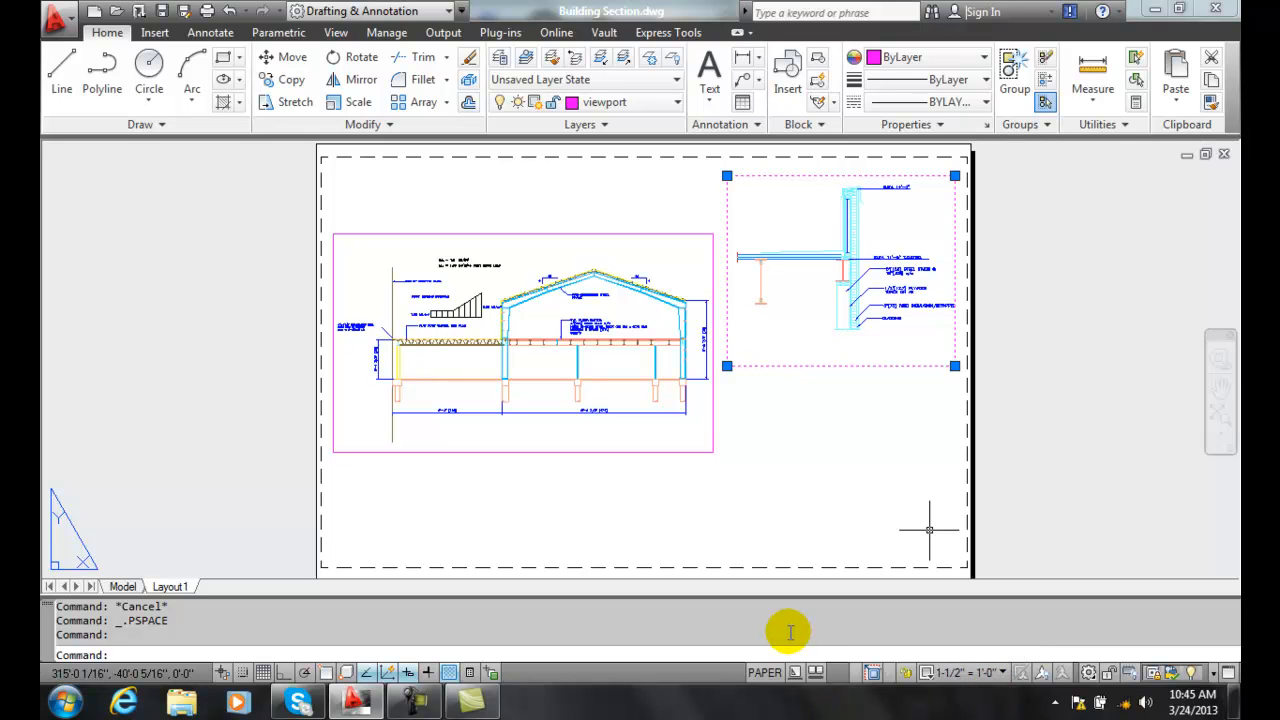
pyautogui.press('Escape')
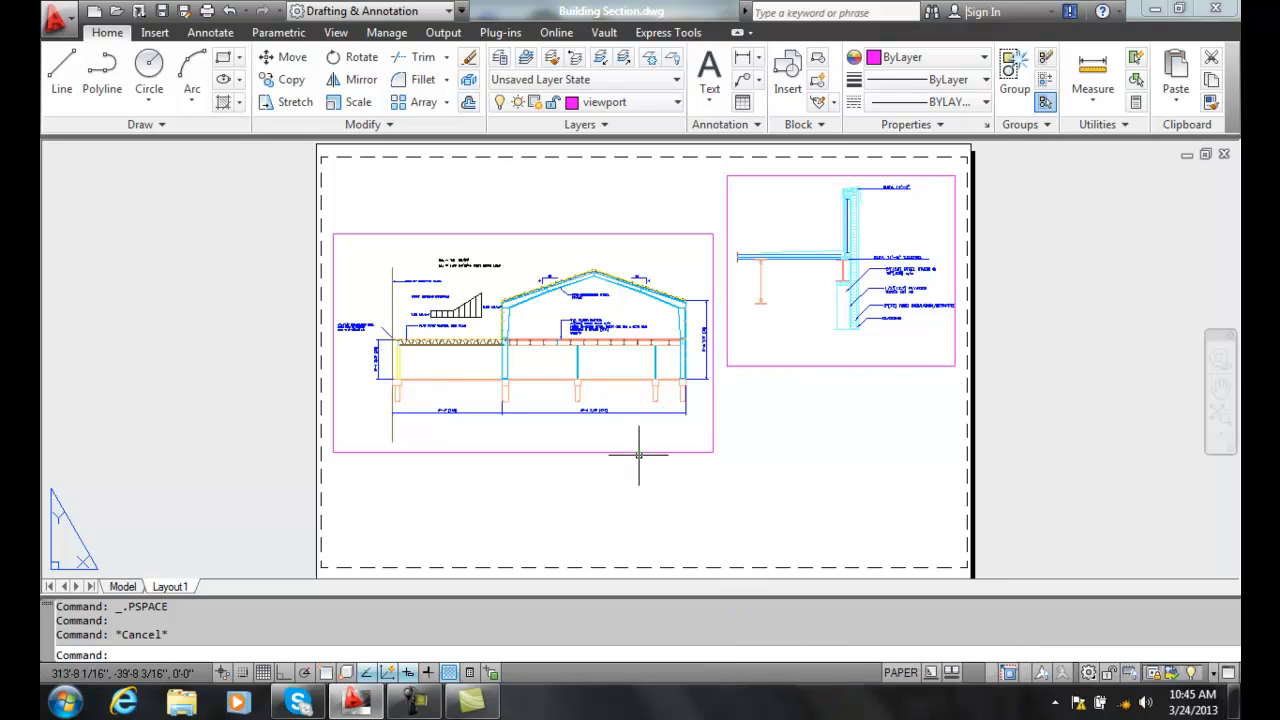
pyautogui.click(639, 453)
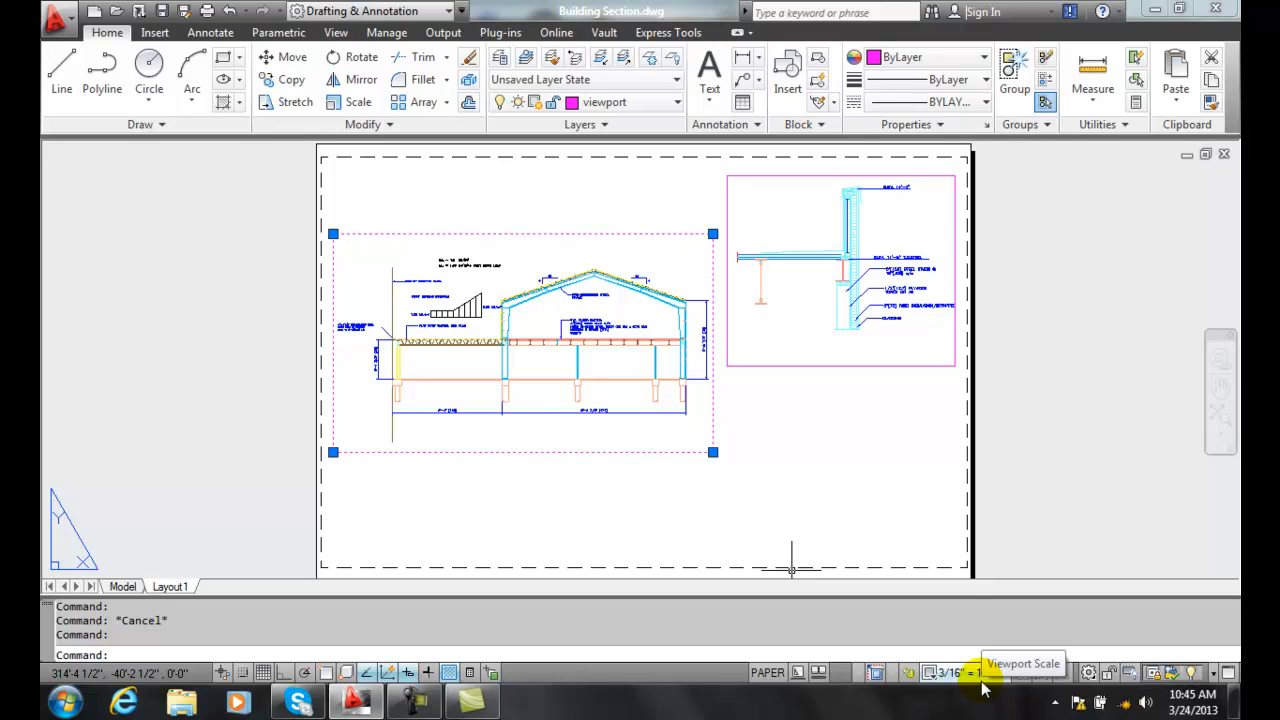
pyautogui.press('Escape')
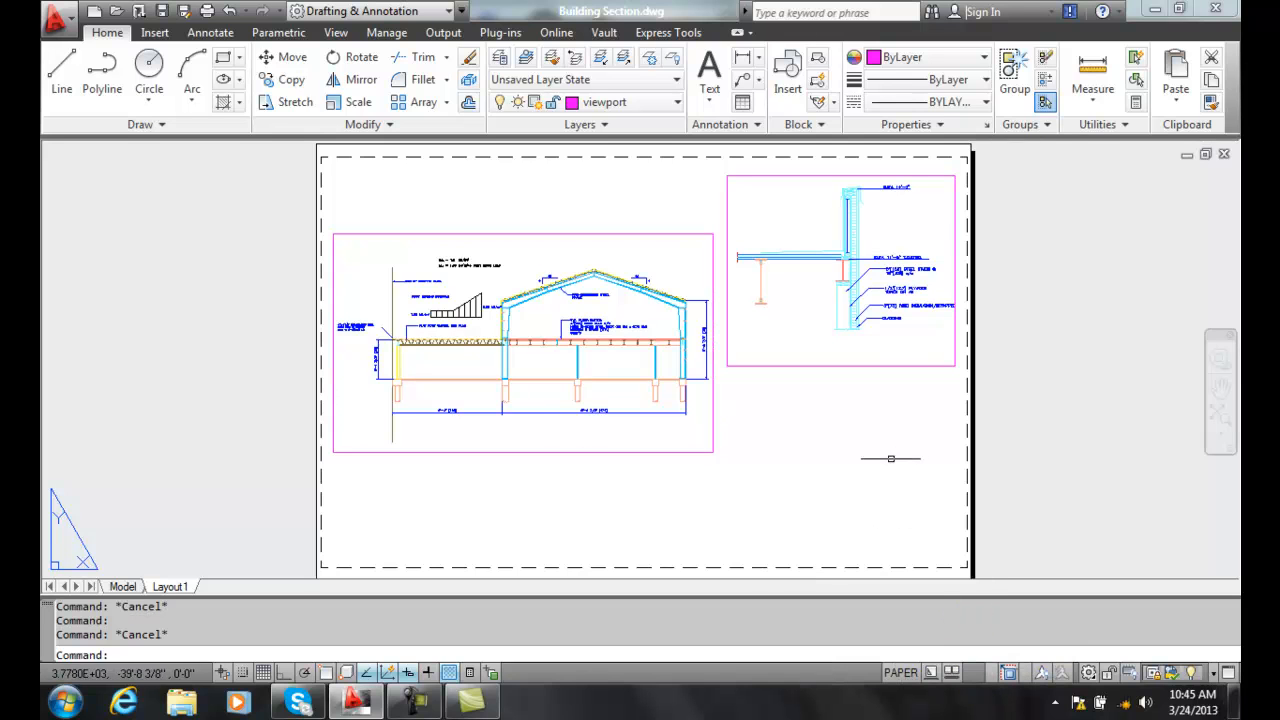
# Step: Move the wall detail viewport straight down to the lower right corner of the sheet's printable area
pyautogui.write('m')
pyautogui.press('Return')
pyautogui.click(870, 366)
pyautogui.press('Return')
pyautogui.click(883, 354)
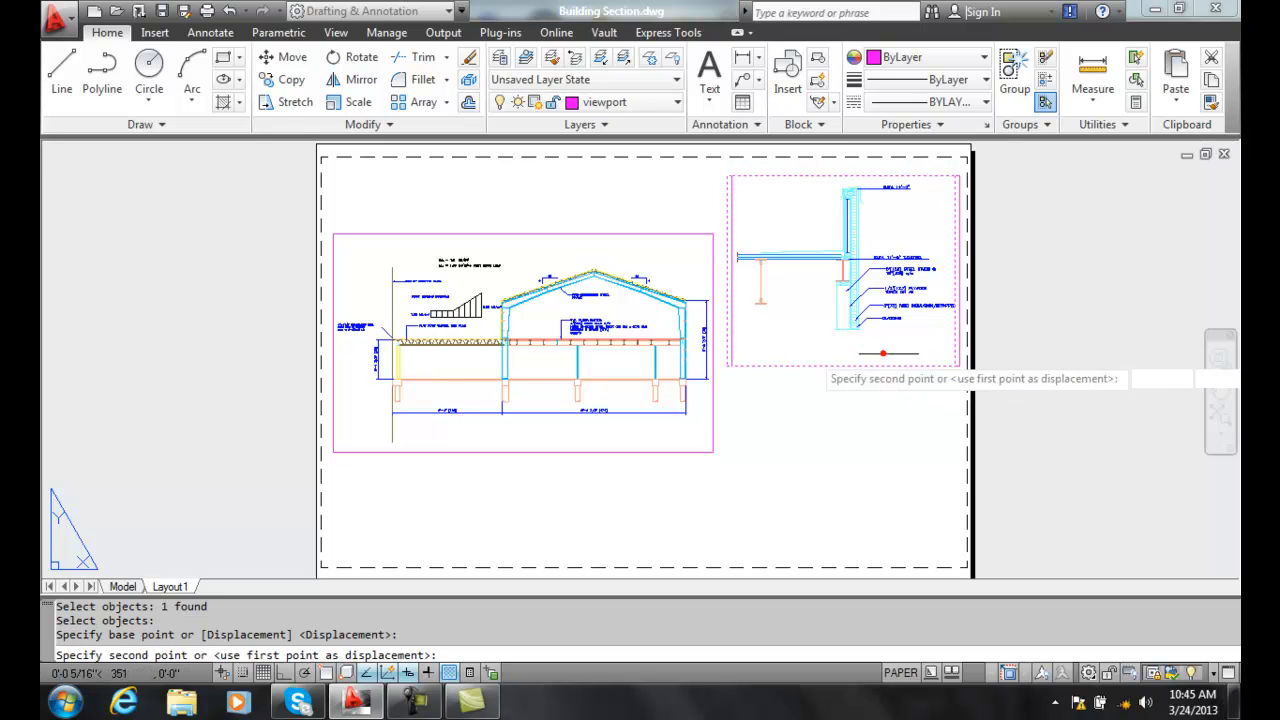
pyautogui.click(888, 549)
# Step: Move the building section viewport up to the top of the sheet's printable area
pyautogui.write('m')
pyautogui.press('Return')
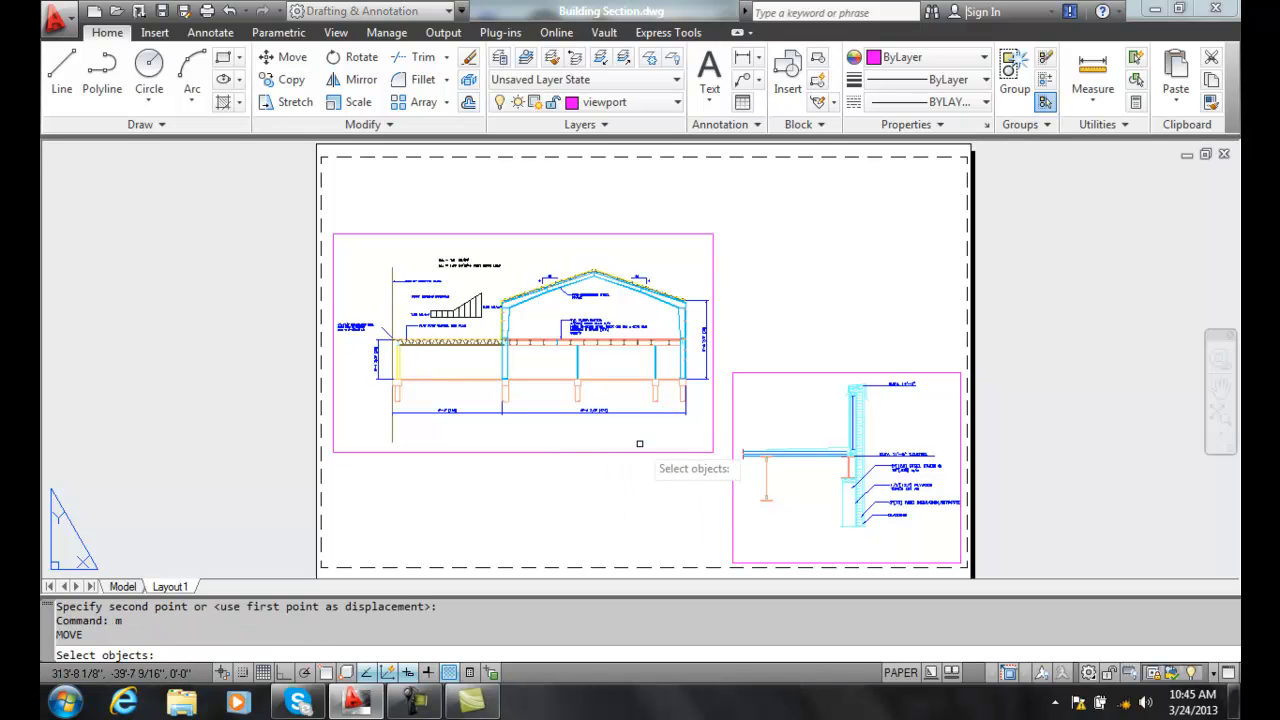
pyautogui.click(639, 456)
pyautogui.press('Return')
pyautogui.click(628, 442)
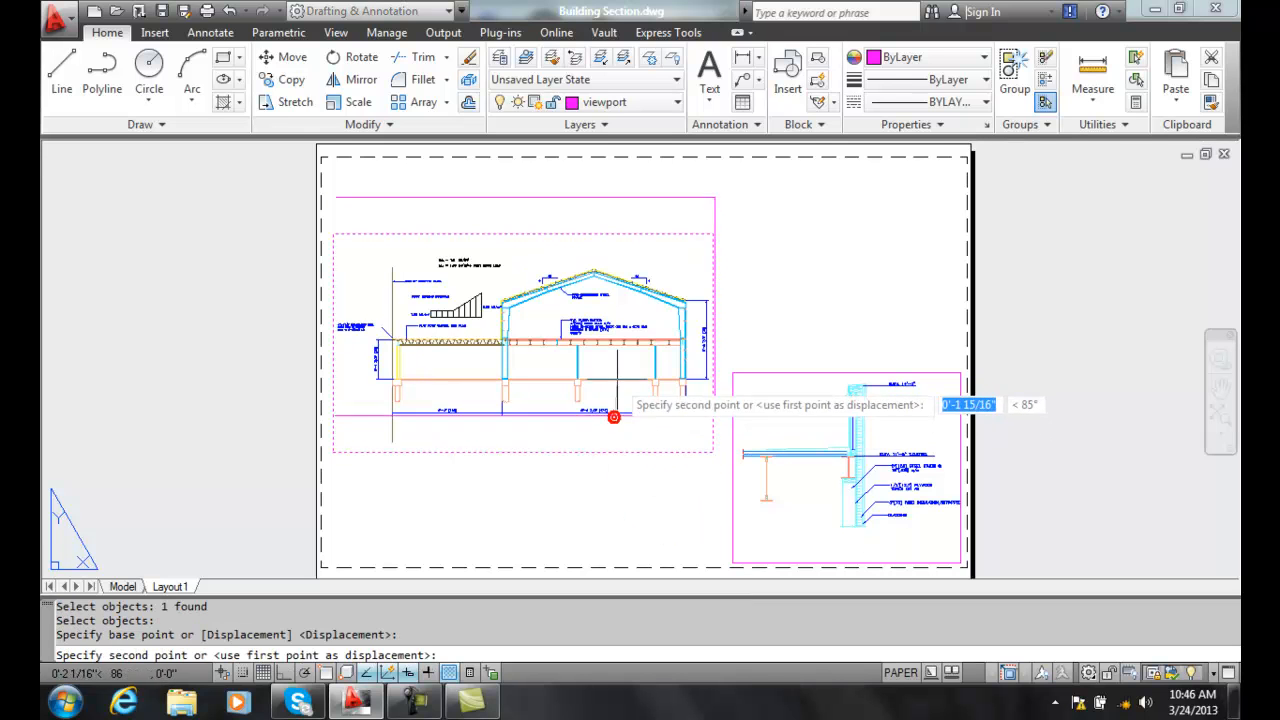
pyautogui.click(615, 344)
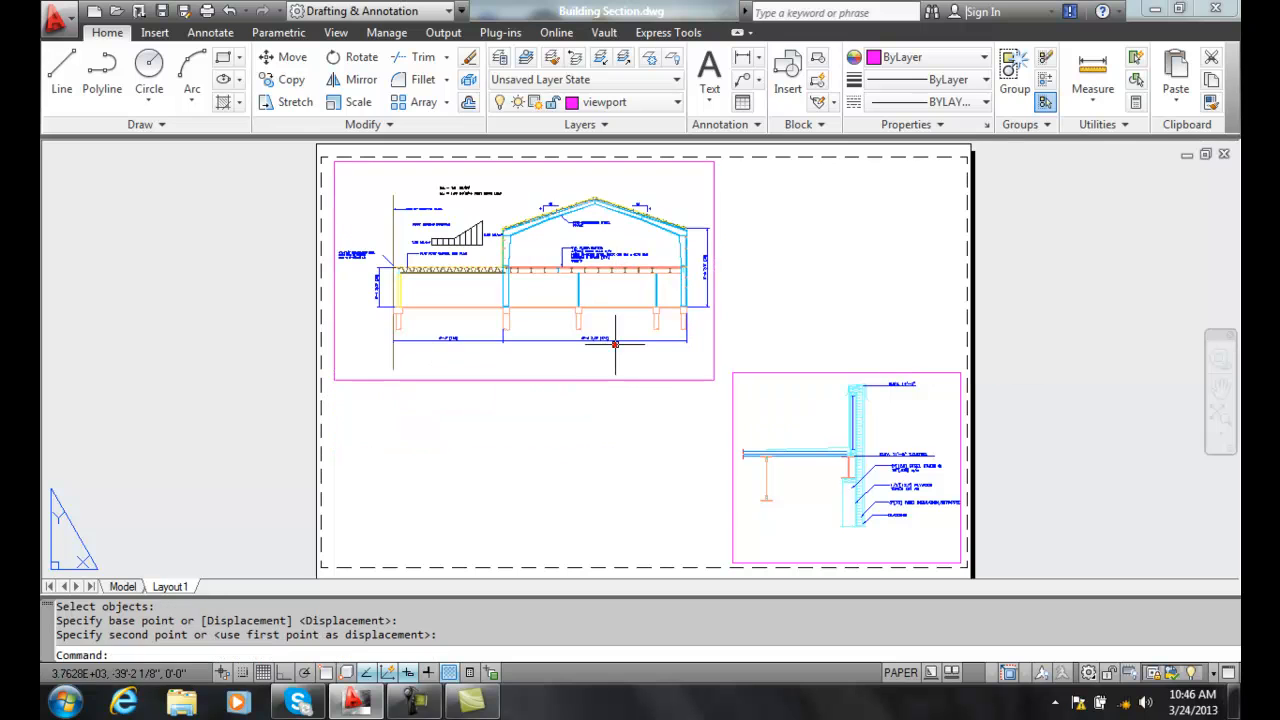
# Step: Resize the building section viewport to span nearly the full sheet width, raising its lower edge and slightly lowering its upper edge
pyautogui.click(611, 380)
pyautogui.click(591, 378)
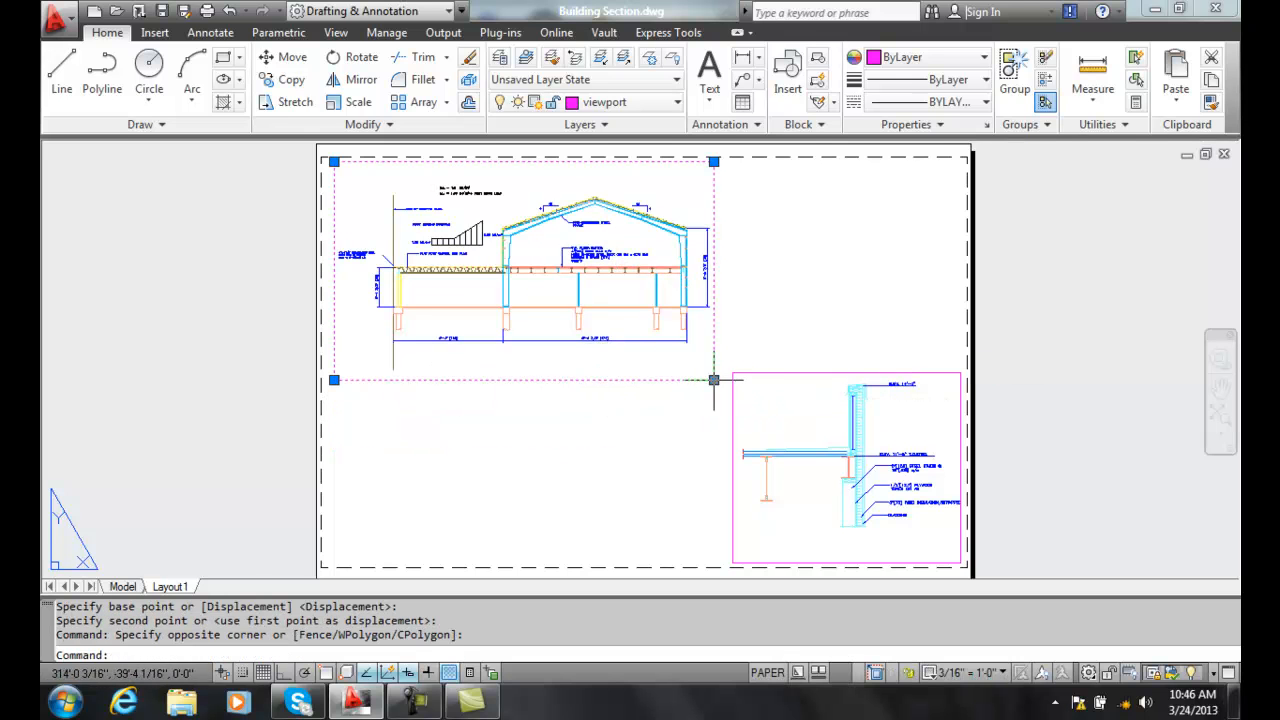
pyautogui.click(713, 380)
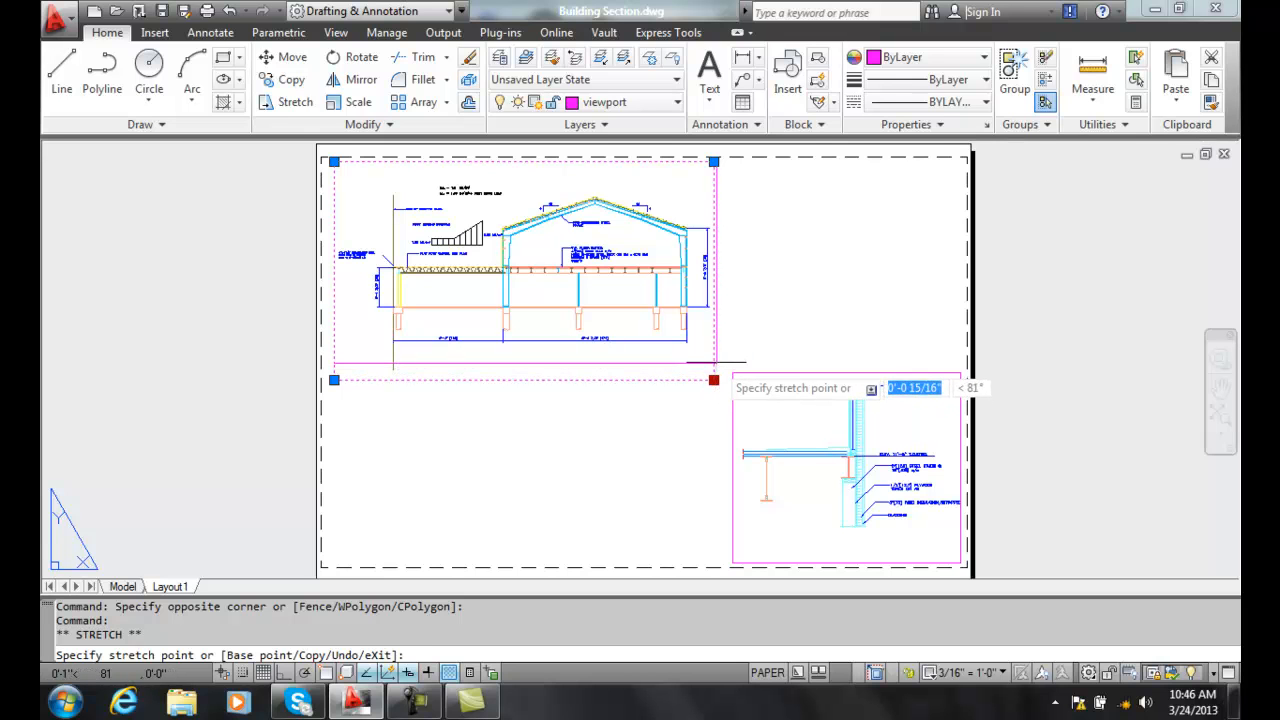
pyautogui.click(716, 362)
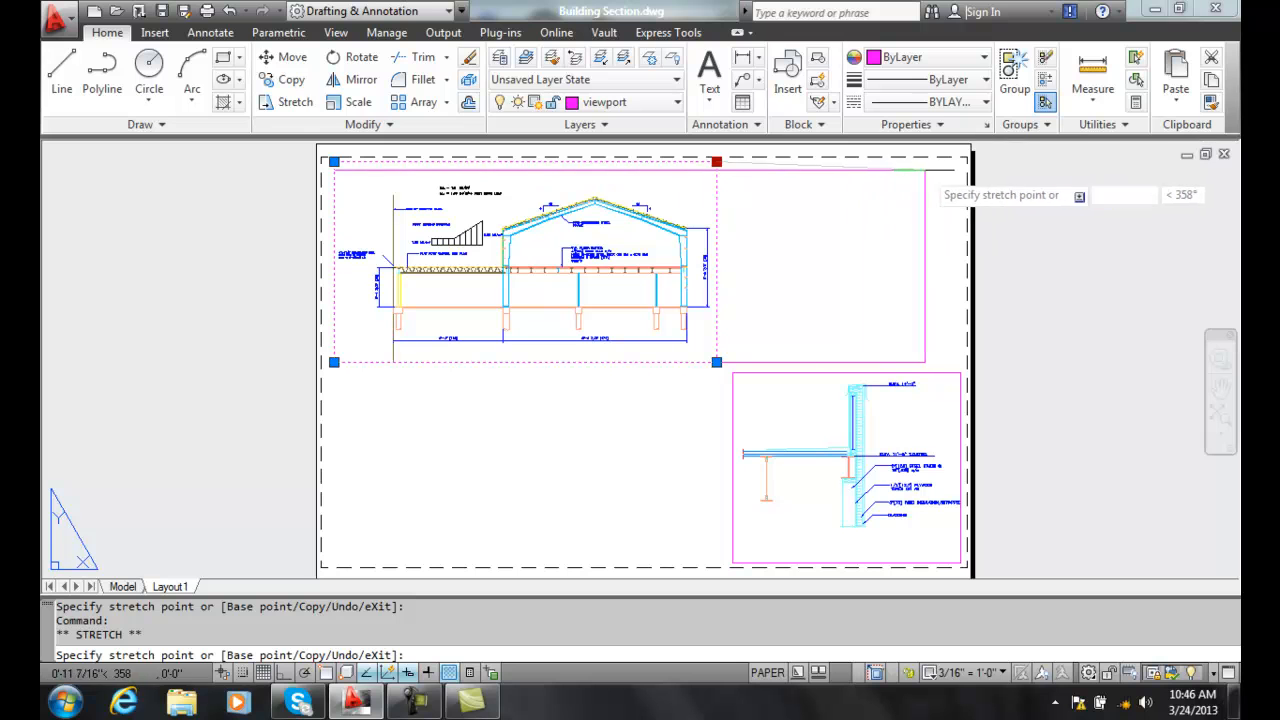
pyautogui.click(946, 167)
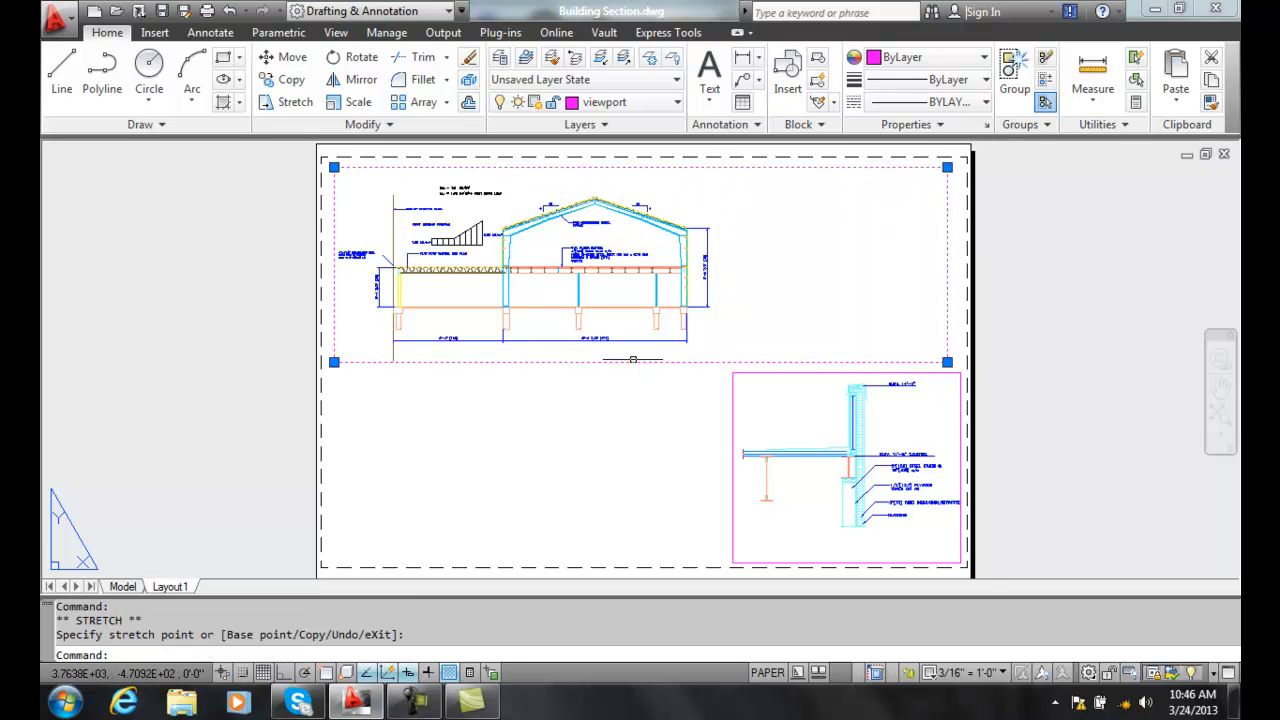
# Step: Pan the building section to the right to centre it in its widened viewport, and return to paper space
pyautogui.press('Escape')
pyautogui.doubleClick(797, 268)
pyautogui.write('p')
pyautogui.press('Return')
pyautogui.moveTo(759, 289); pyautogui.dragTo(877, 281)
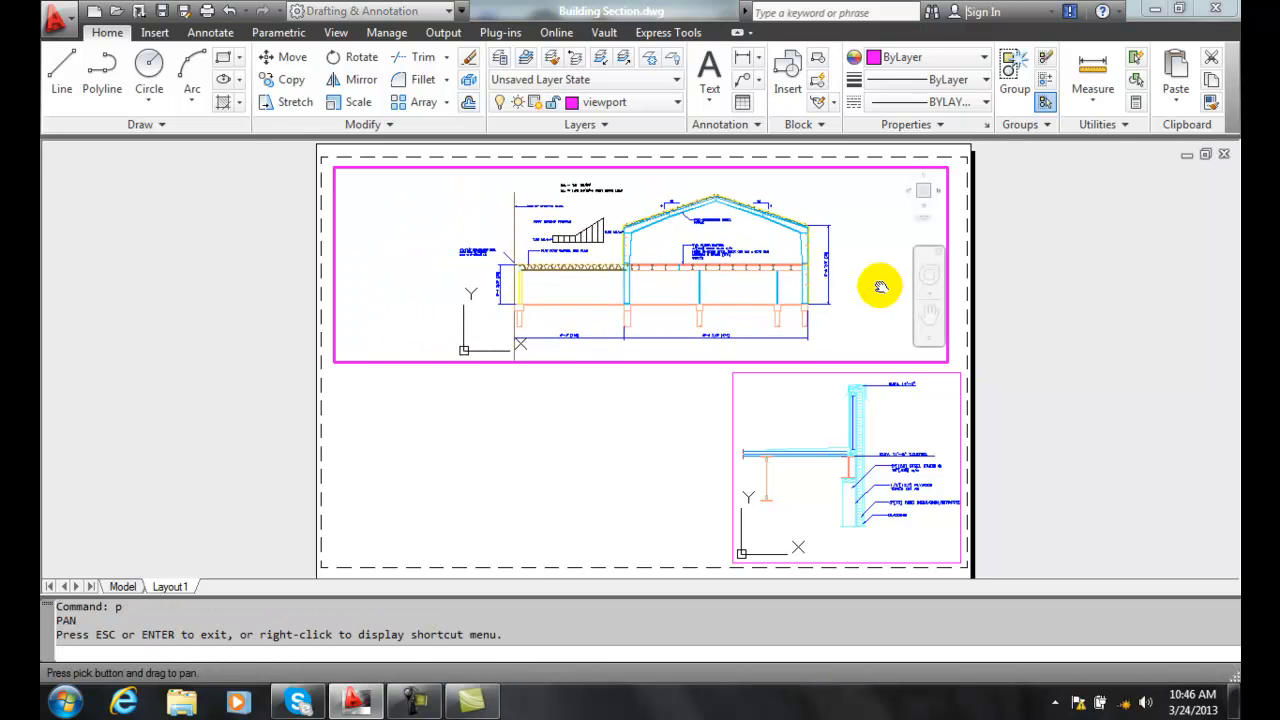
pyautogui.press('Escape')
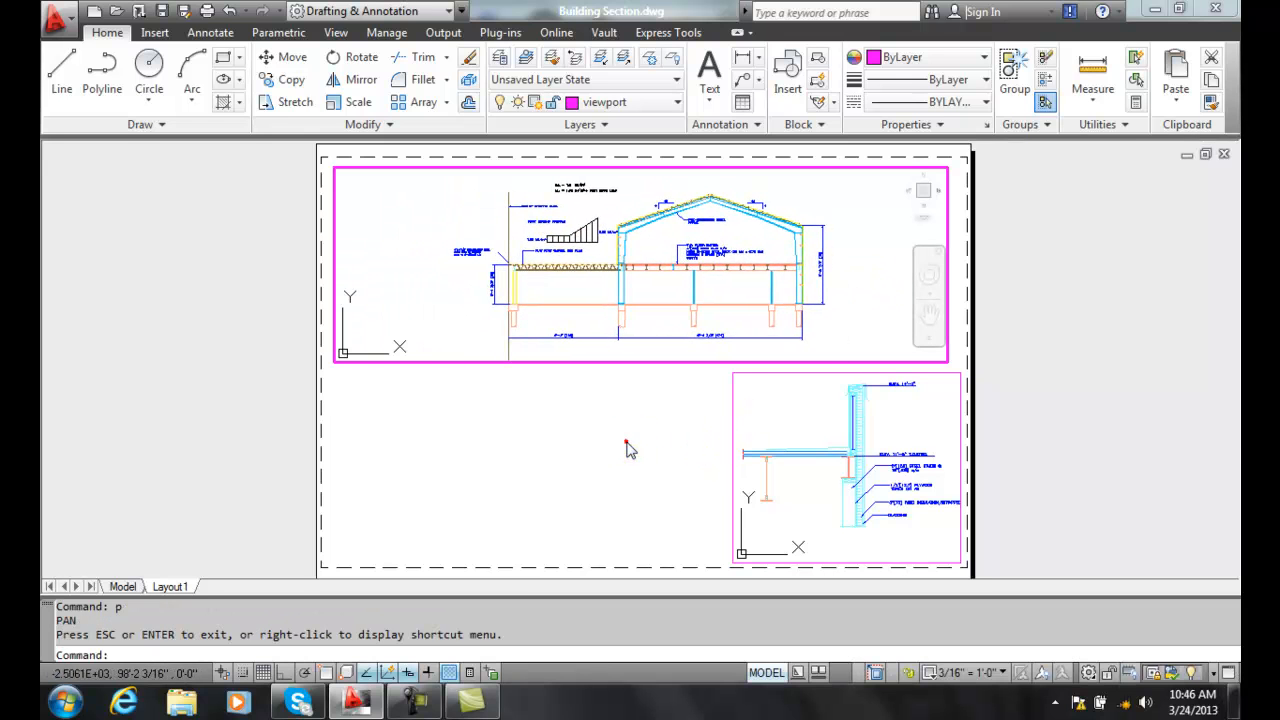
pyautogui.doubleClick(625, 441)
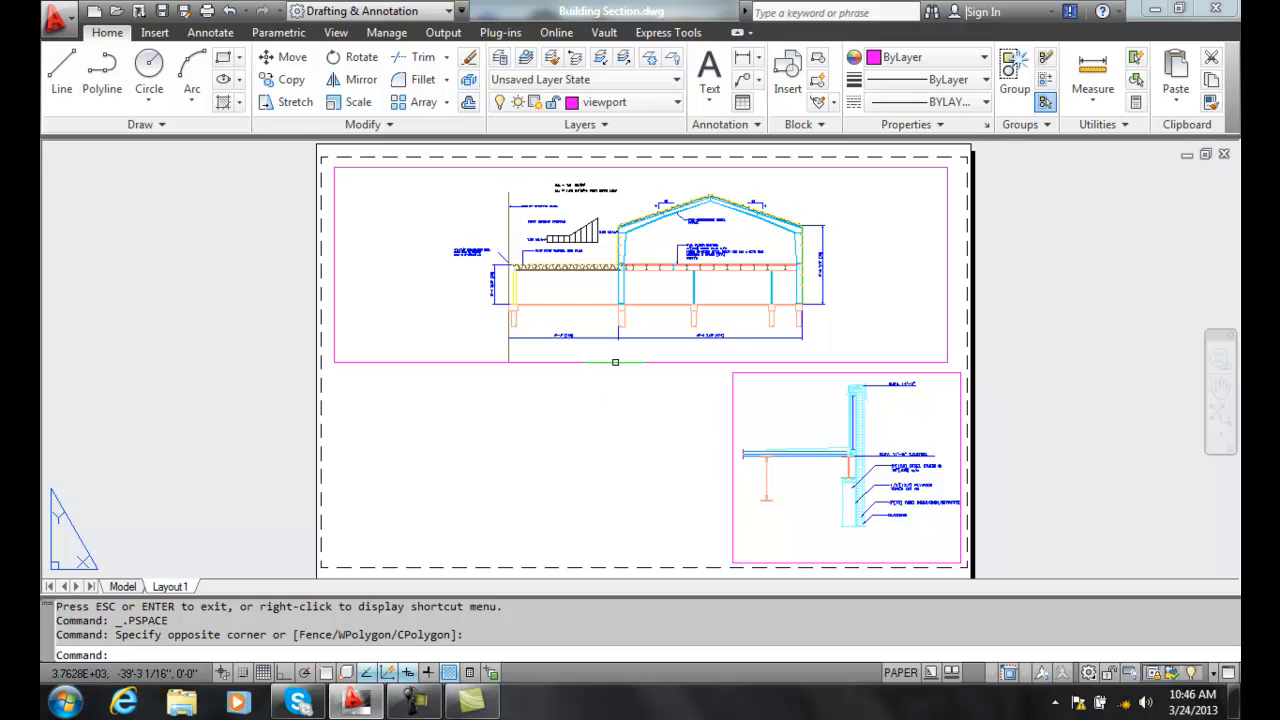
# Step: Set the building section viewport's scale to 1/4" = 1'-0" and clear the selection
pyautogui.click(600, 360)
pyautogui.click(1001, 673)
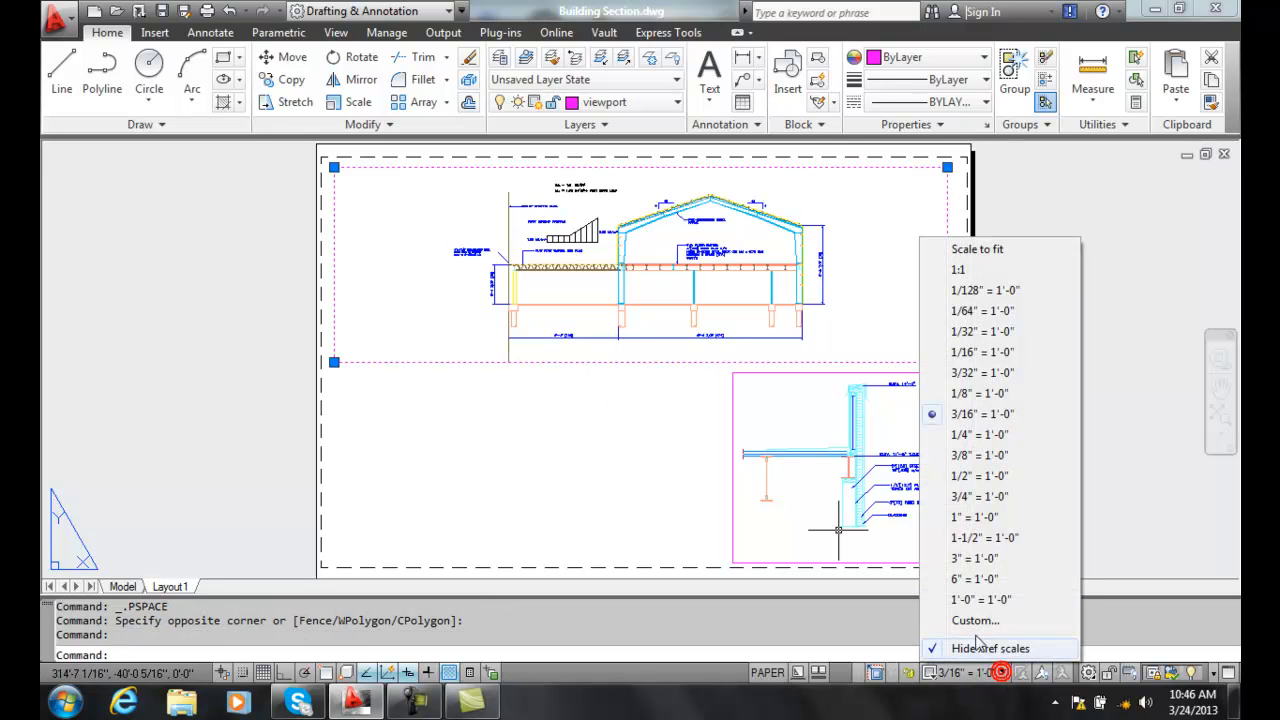
pyautogui.click(972, 434)
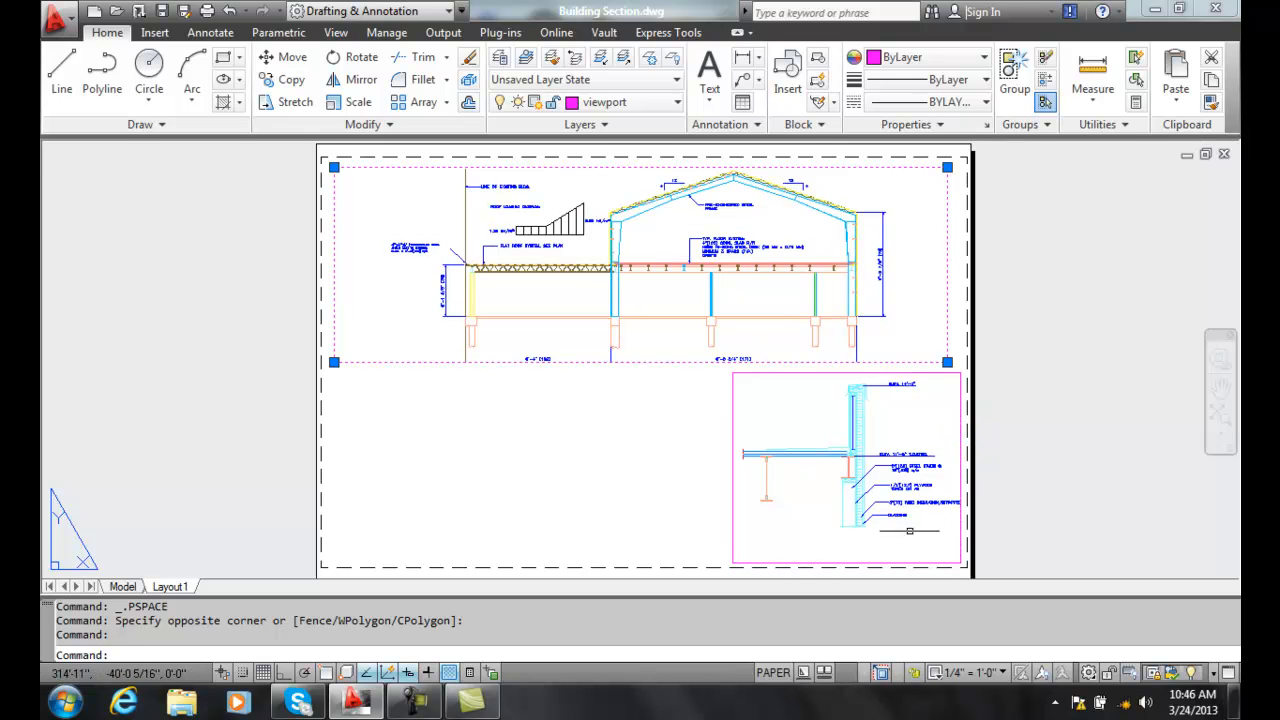
pyautogui.press('Escape')
# Step: Pan the wall detail down toward the lower edge of its viewport, and return to paper space
pyautogui.doubleClick(813, 513)
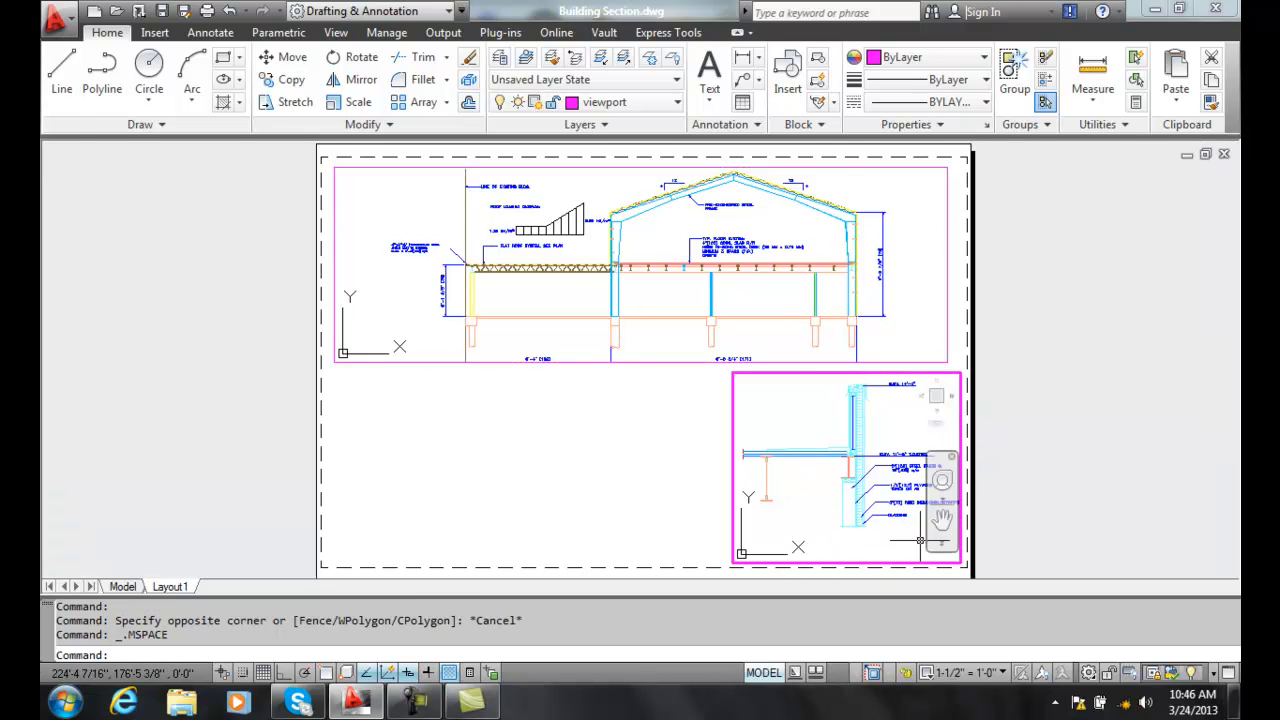
pyautogui.write('p')
pyautogui.press('Return')
pyautogui.moveTo(886, 457); pyautogui.dragTo(888, 485)
pyautogui.press('Escape')
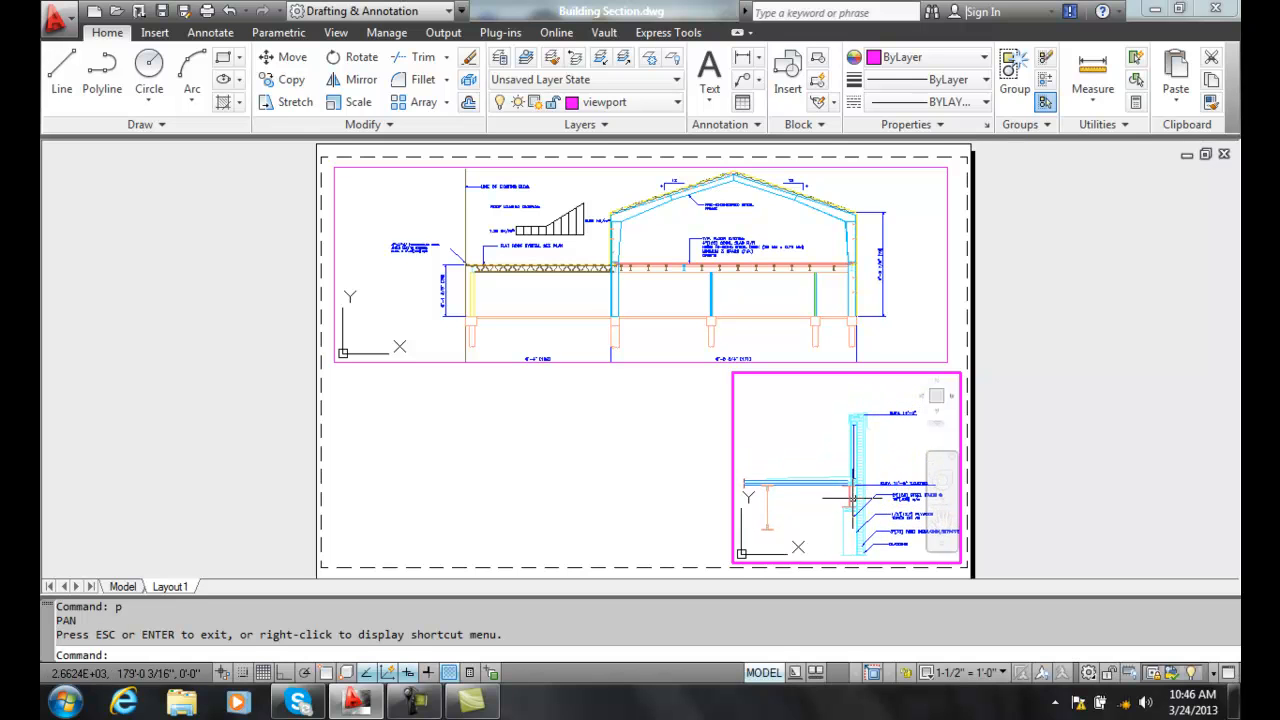
pyautogui.doubleClick(523, 423)
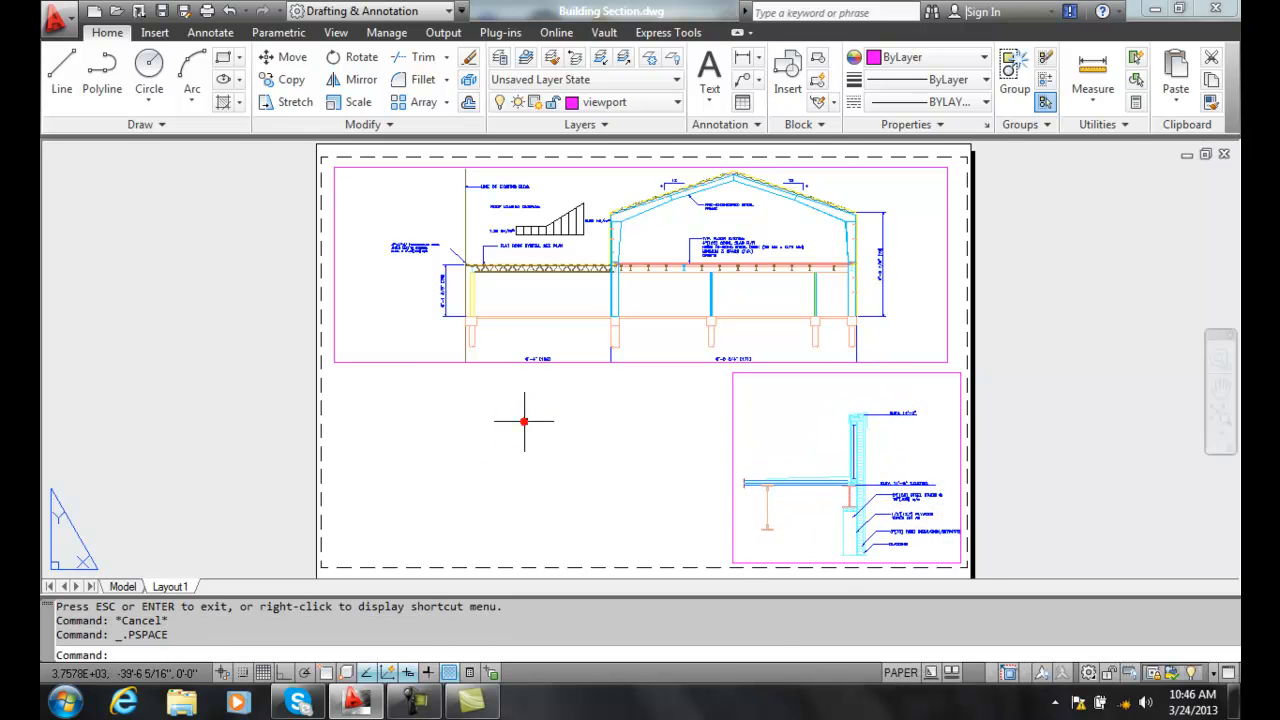
# Step: Lower the top edge of the wall detail viewport to just above the detail, widening the gap below the building section
pyautogui.click(787, 373)
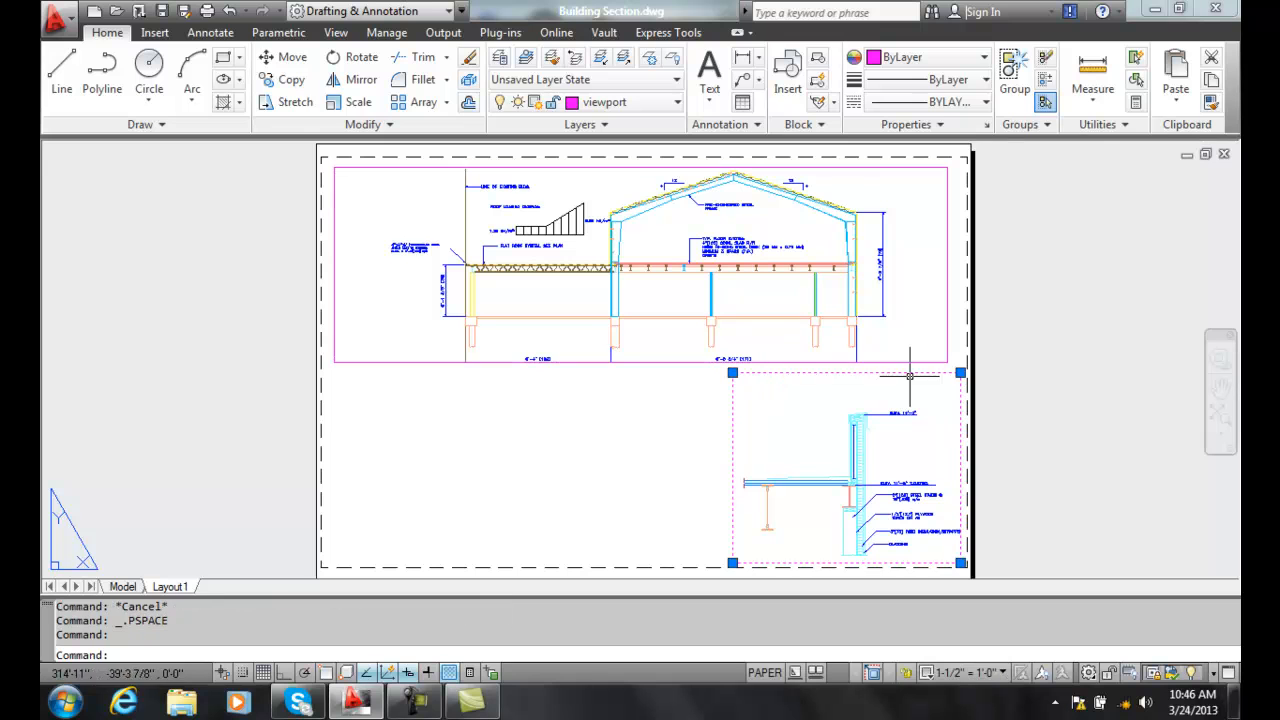
pyautogui.click(960, 372)
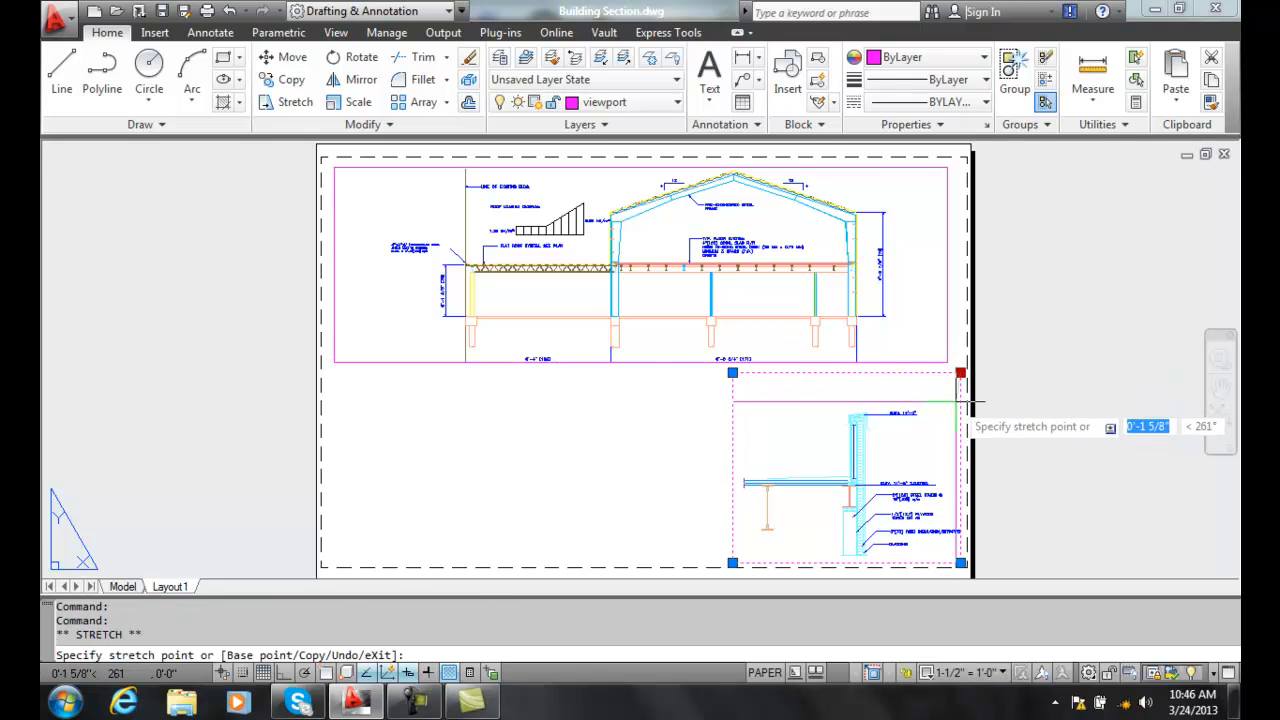
pyautogui.click(955, 401)
# Step: Lower the bottom edge of the building section viewport to just above the wall detail viewport, and clear the selection
pyautogui.moveTo(655, 358); pyautogui.dragTo(649, 366)
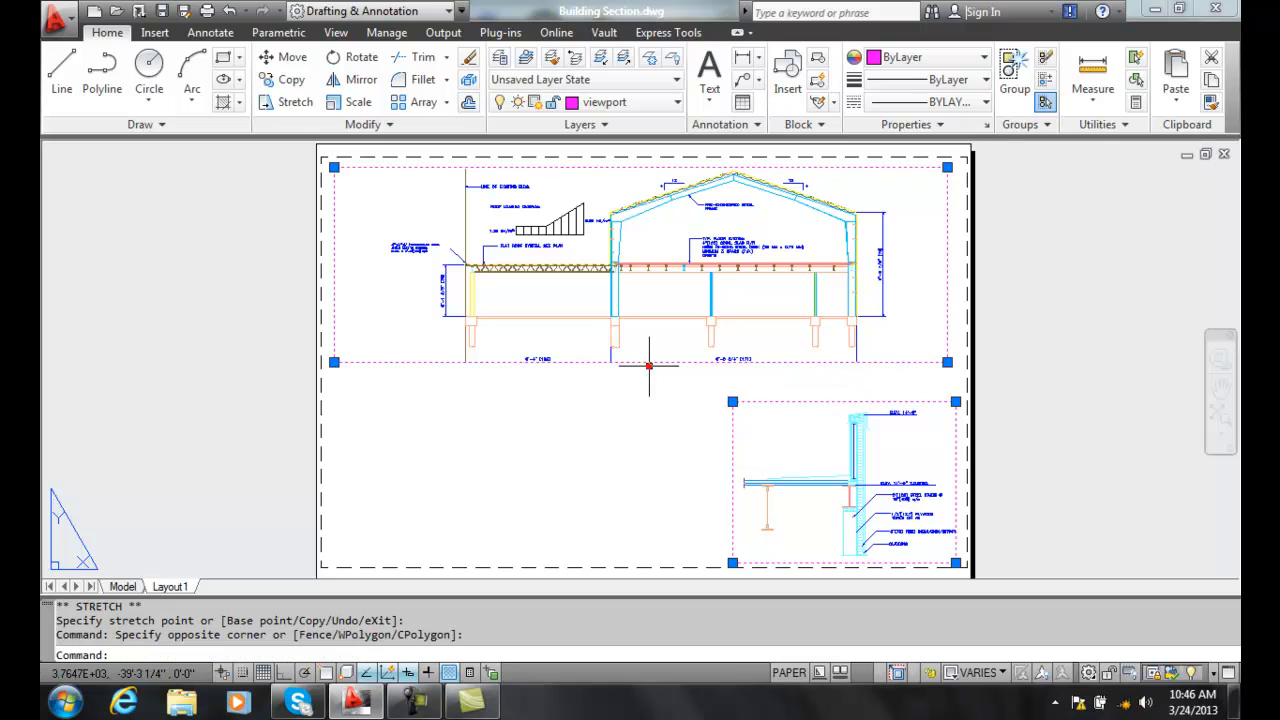
pyautogui.click(948, 362)
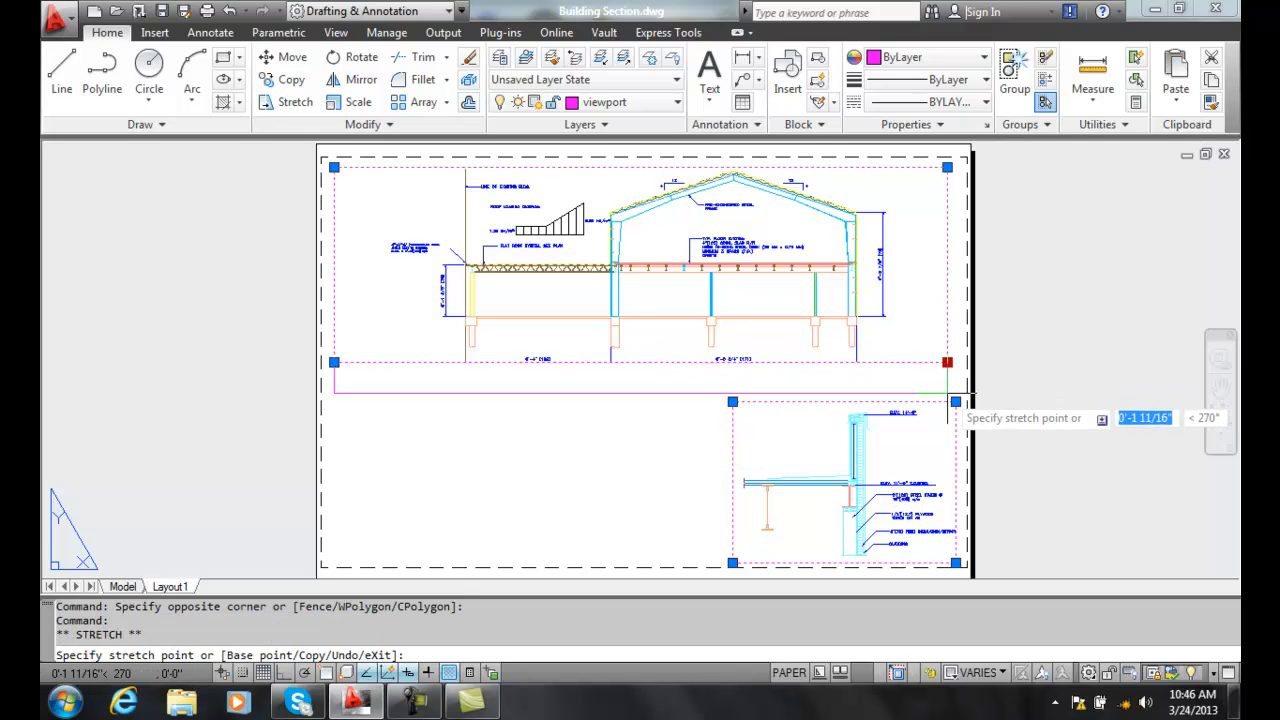
pyautogui.click(947, 390)
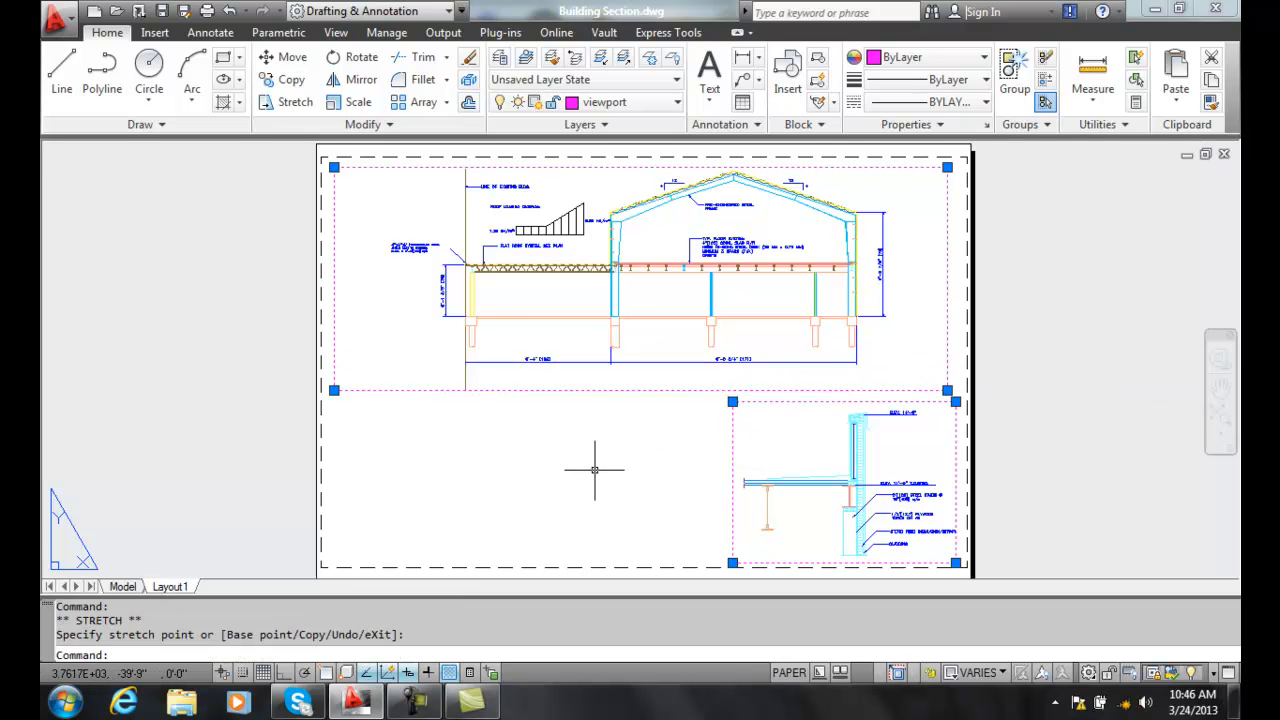
pyautogui.press('Escape')
pyautogui.press('Escape')
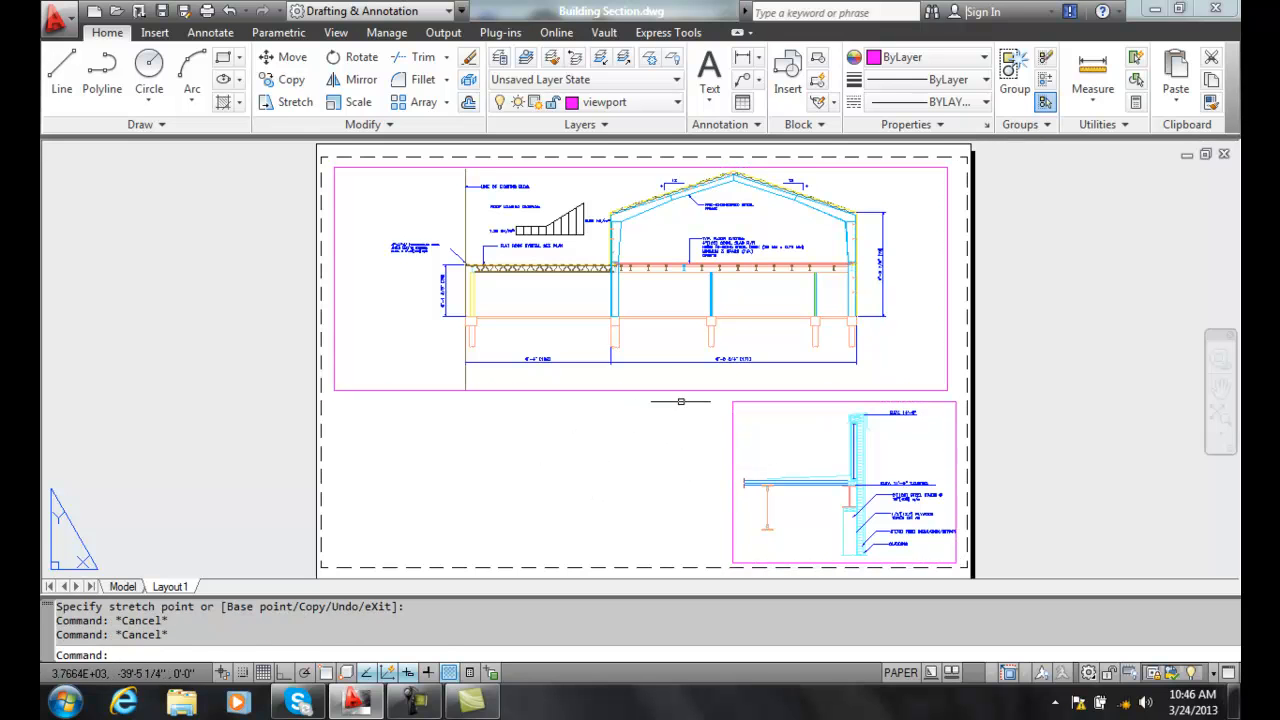
# Step: Check the scale assigned to the building section viewport and to the wall detail viewport, clearing the selection after each
pyautogui.click(677, 393)
pyautogui.click(666, 383)
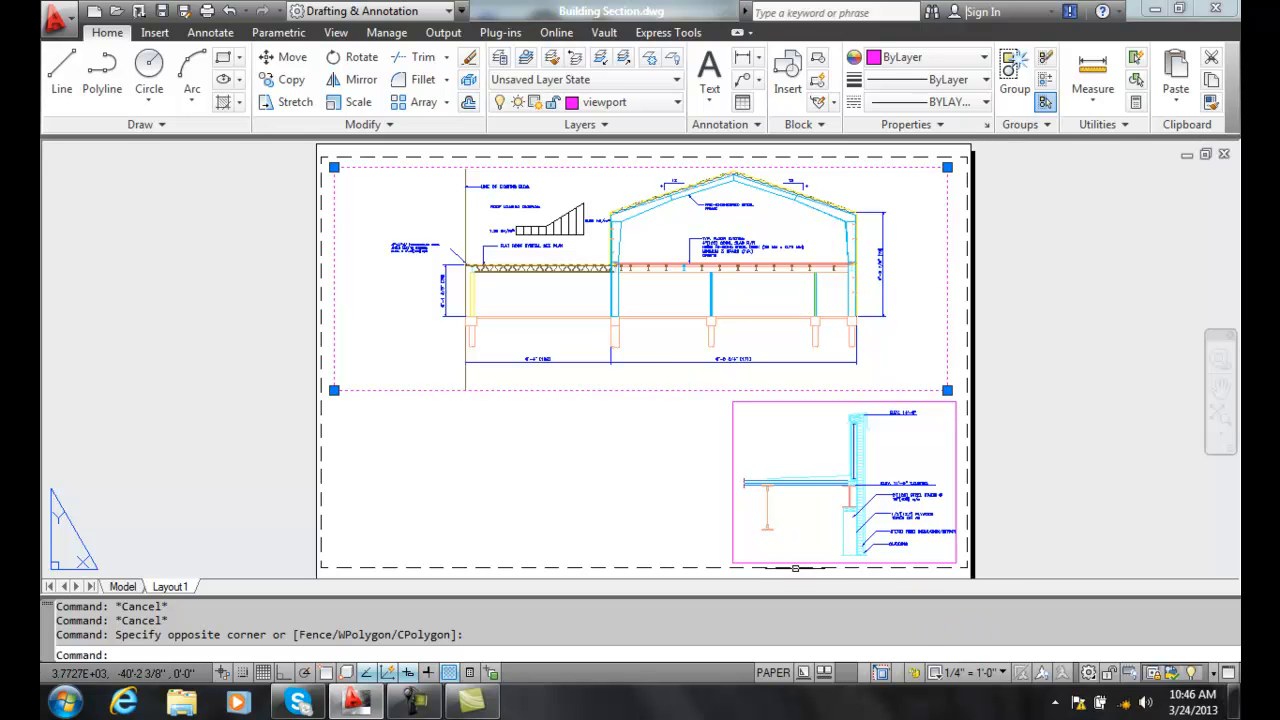
pyautogui.press('Escape')
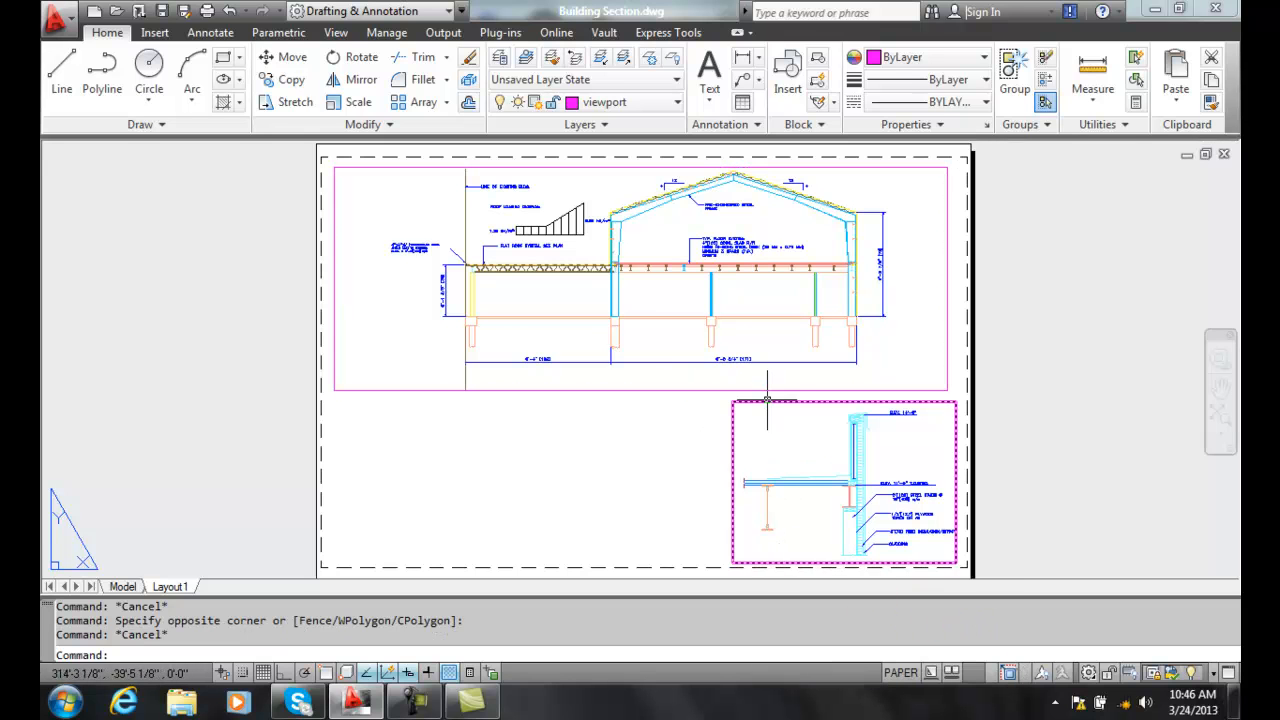
pyautogui.click(767, 401)
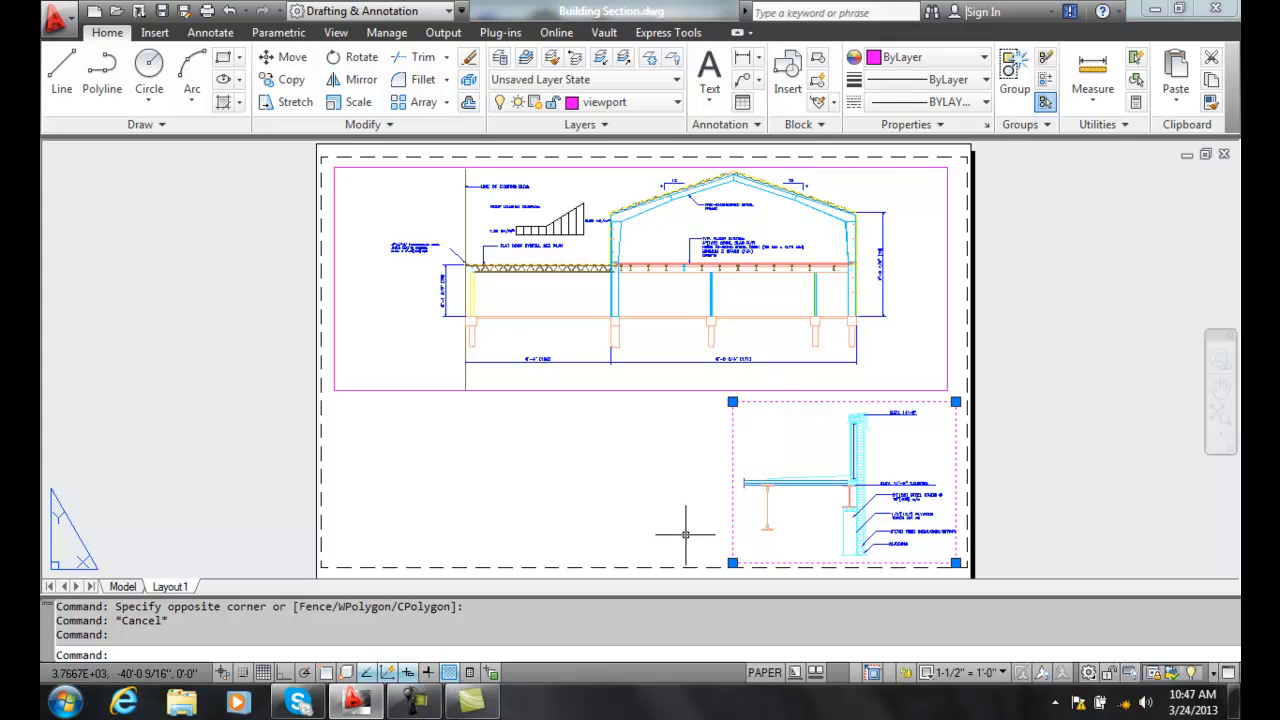
pyautogui.press('Escape')
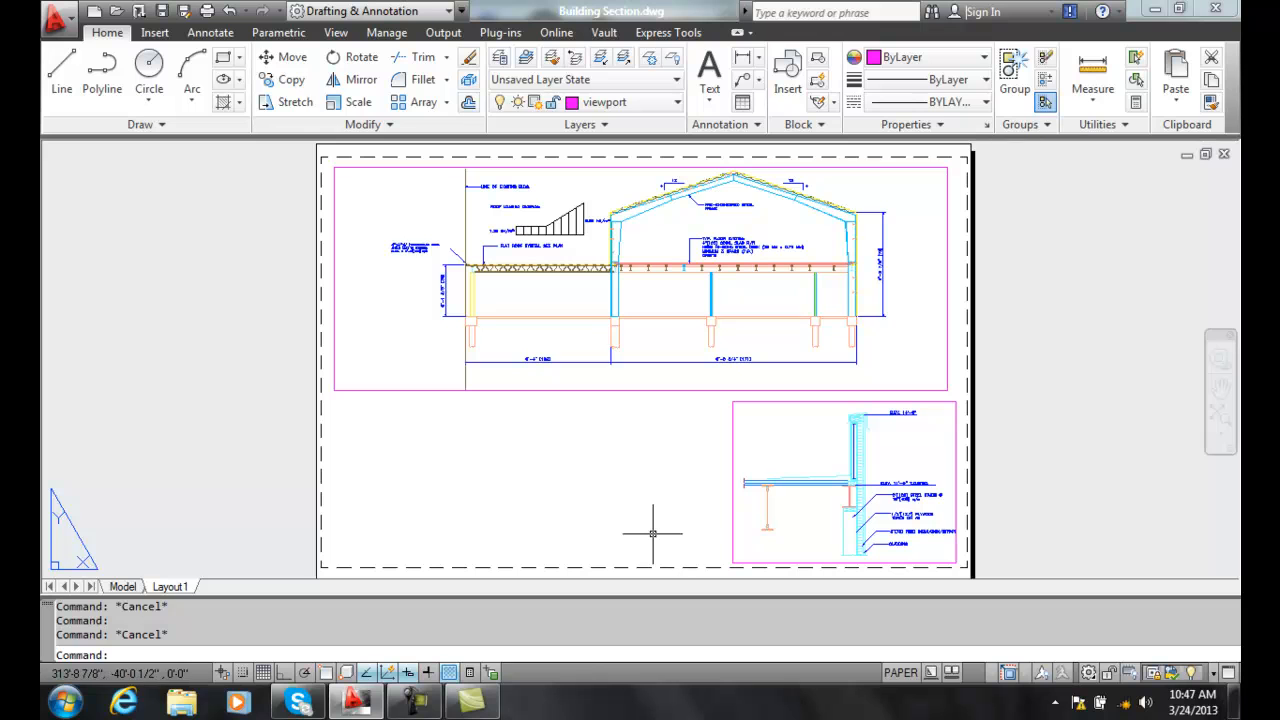
pyautogui.press('Escape')
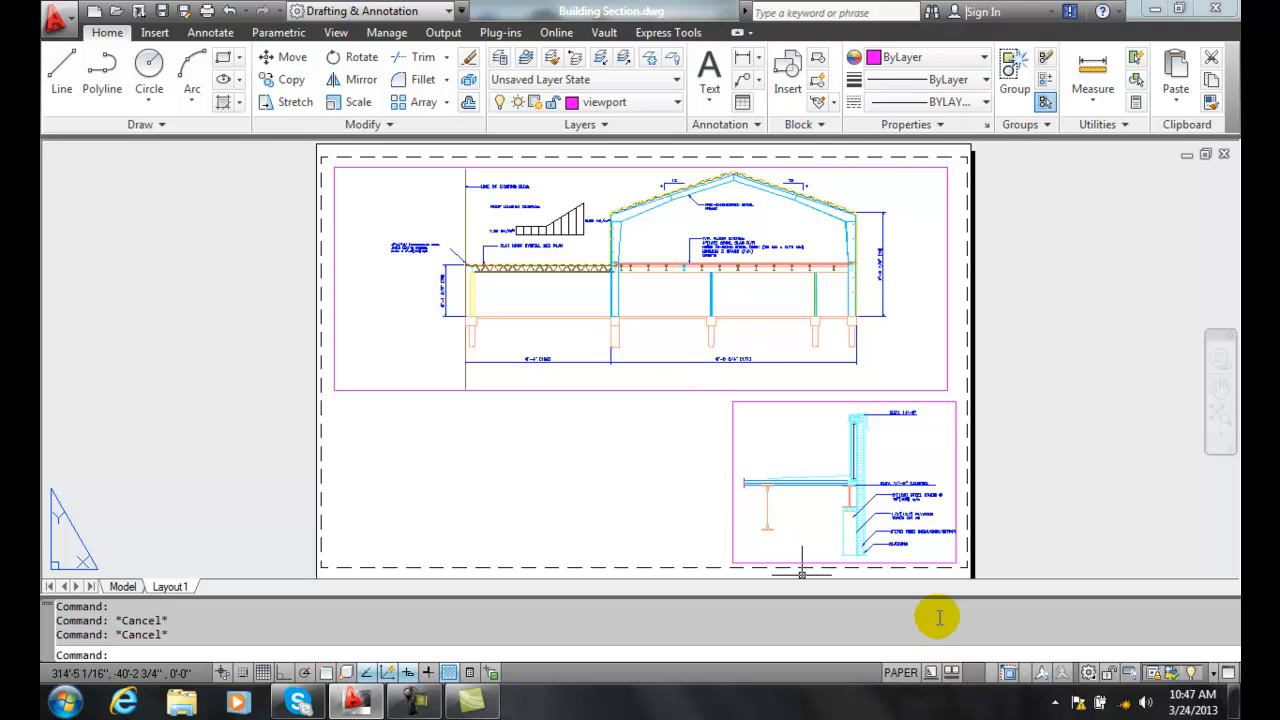
# Step: Review the custom drawing scale list for the building section viewport, highlighting the 1/8" = 1'-0" entry, and close the list
pyautogui.click(709, 389)
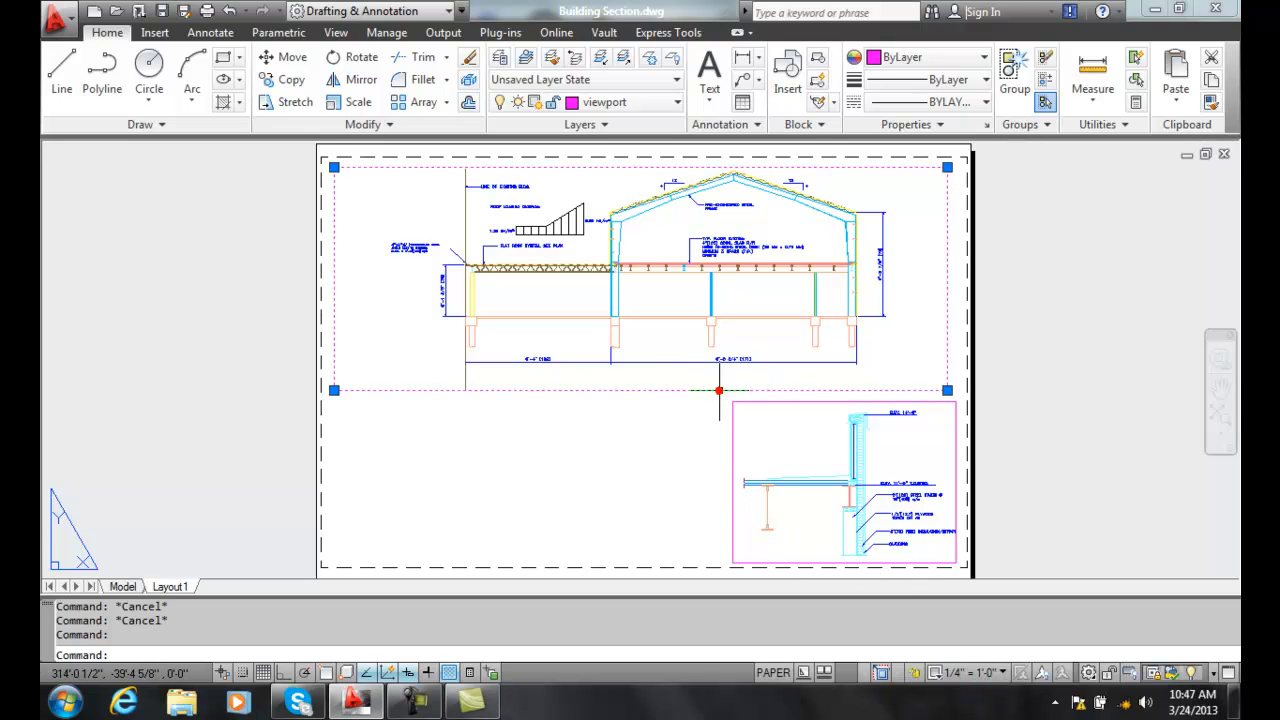
pyautogui.click(1003, 672)
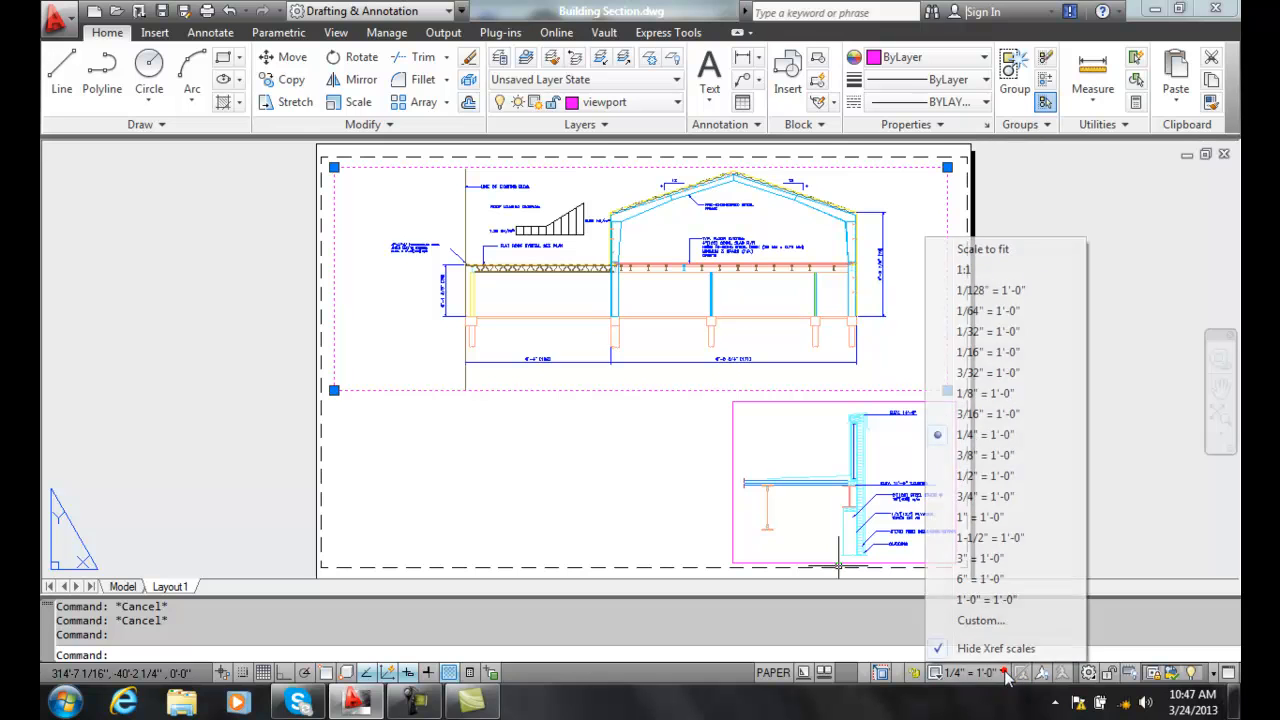
pyautogui.click(982, 621)
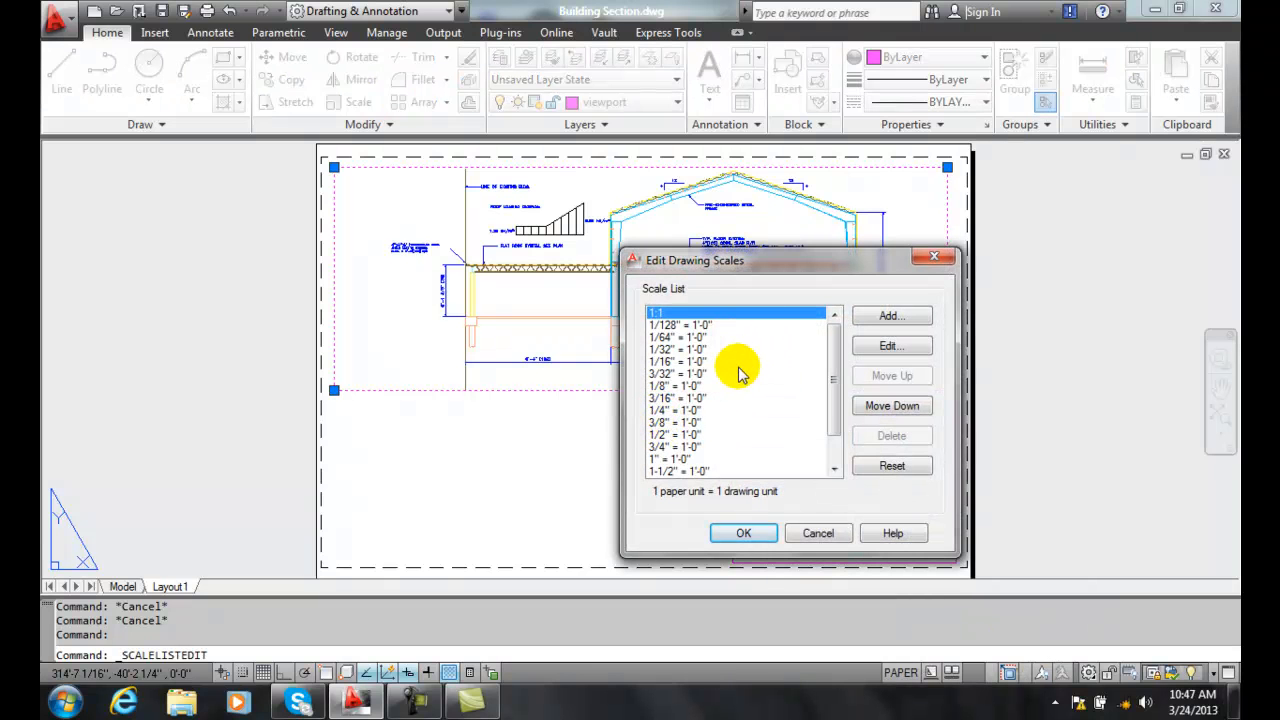
pyautogui.scroll(-1, 829, 358)
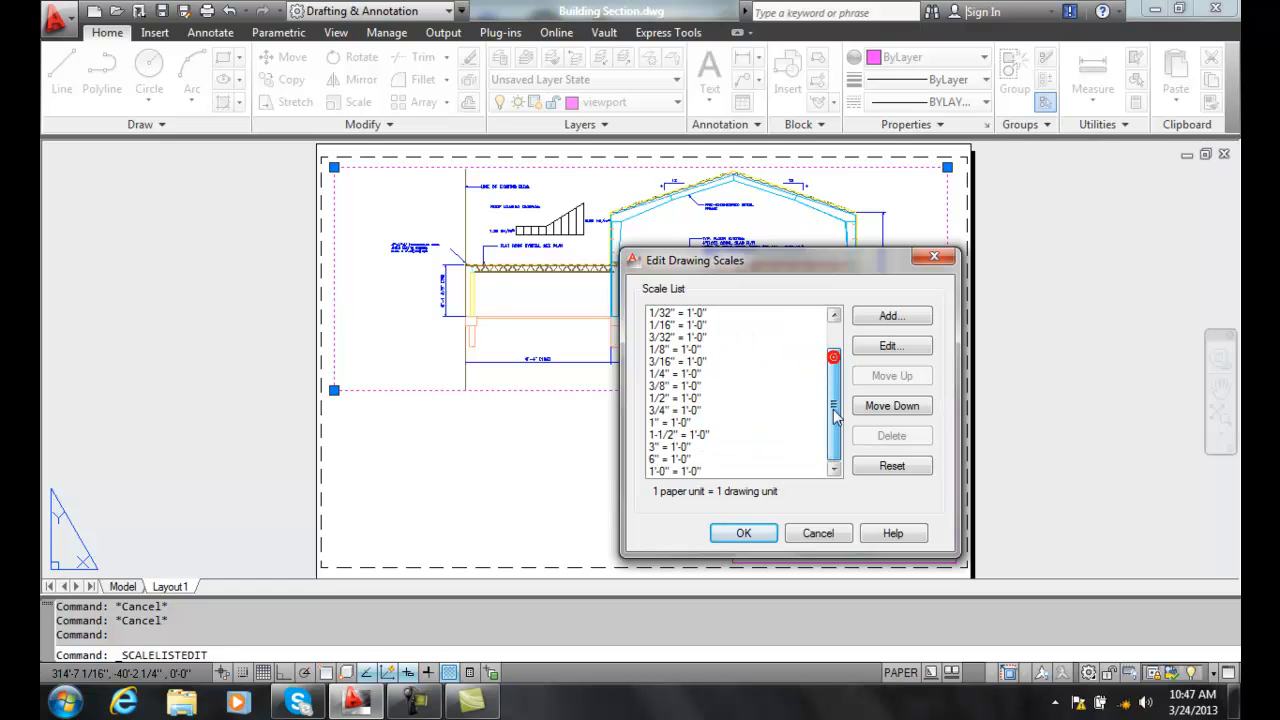
pyautogui.scroll(1, 829, 366)
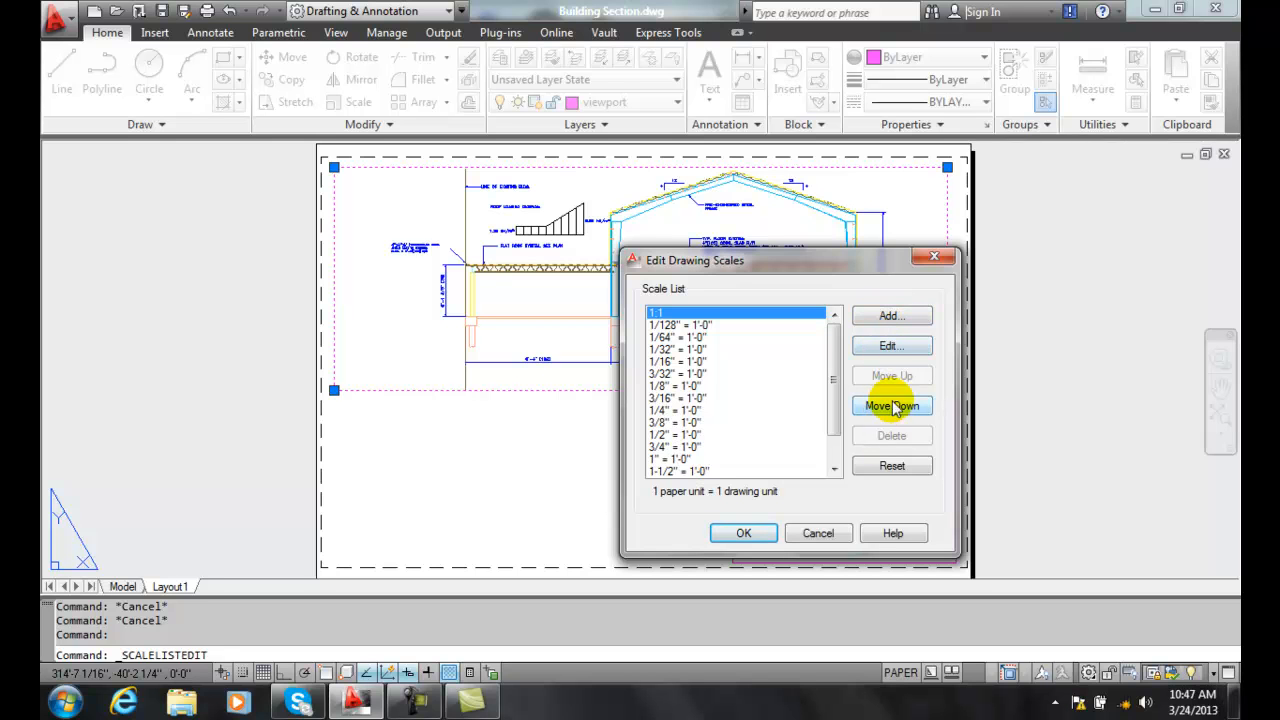
pyautogui.click(670, 386)
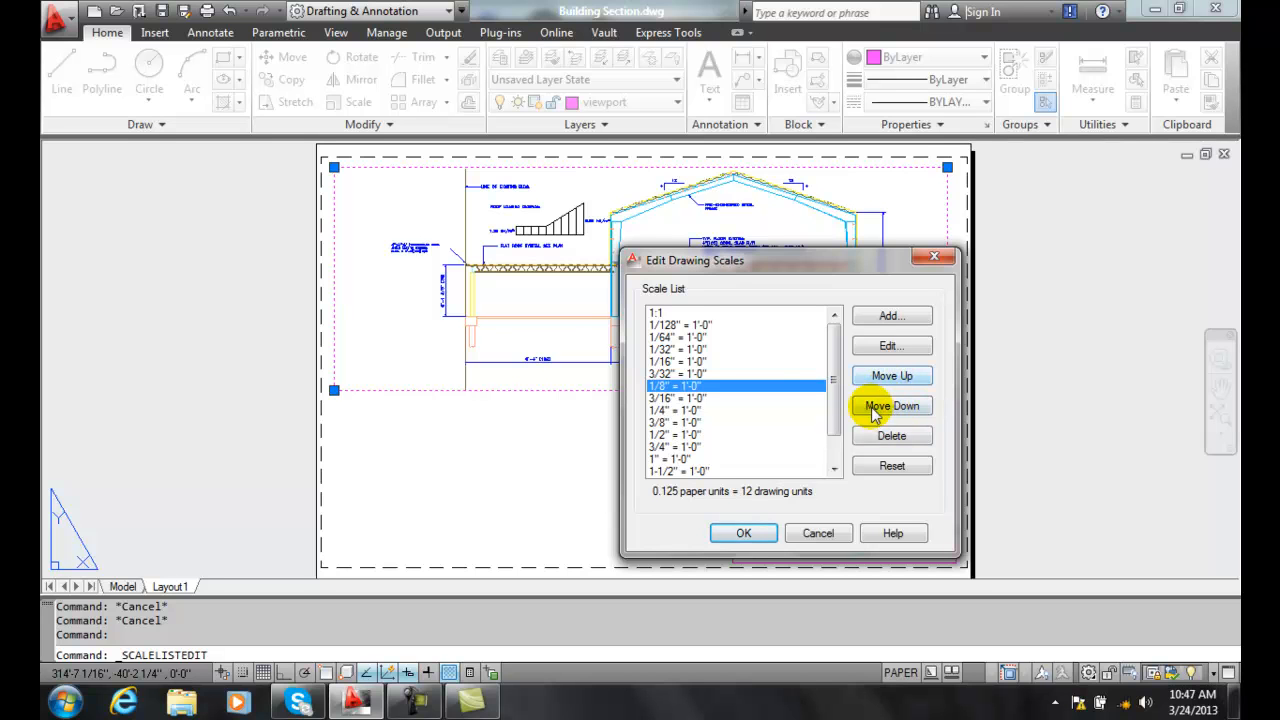
pyautogui.moveTo(835, 374); pyautogui.dragTo(825, 347)
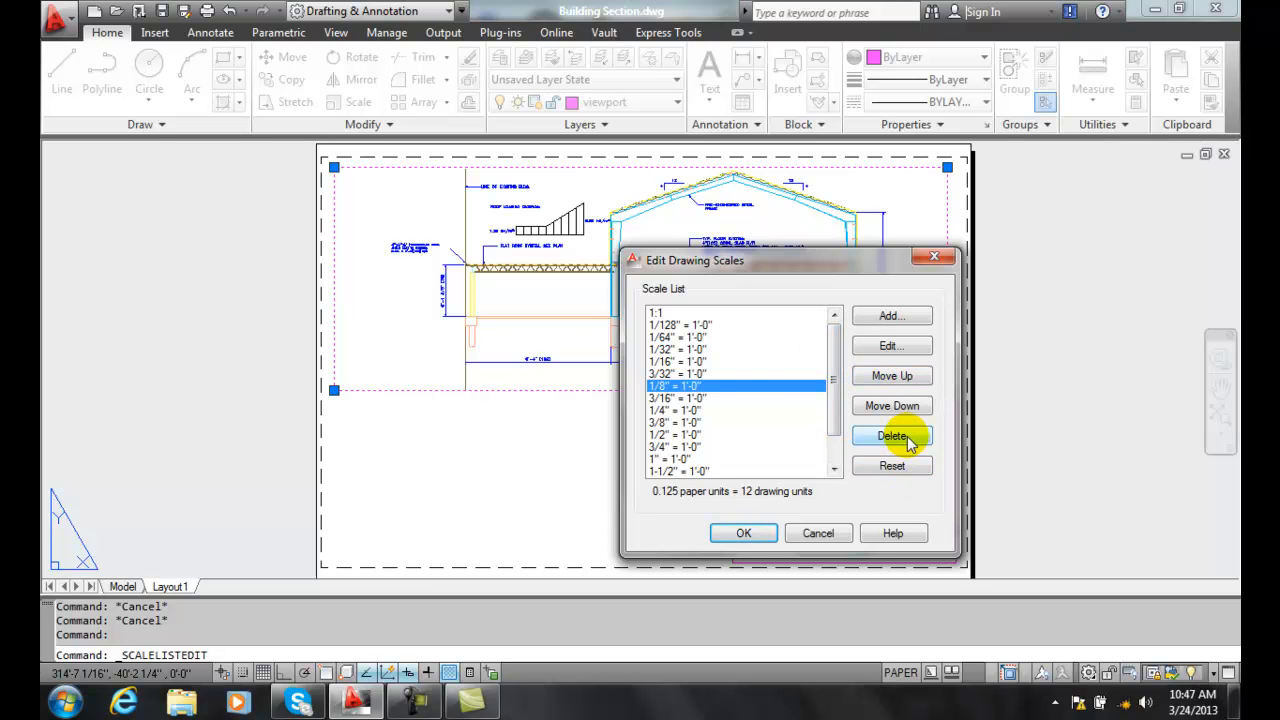
pyautogui.click(758, 538)
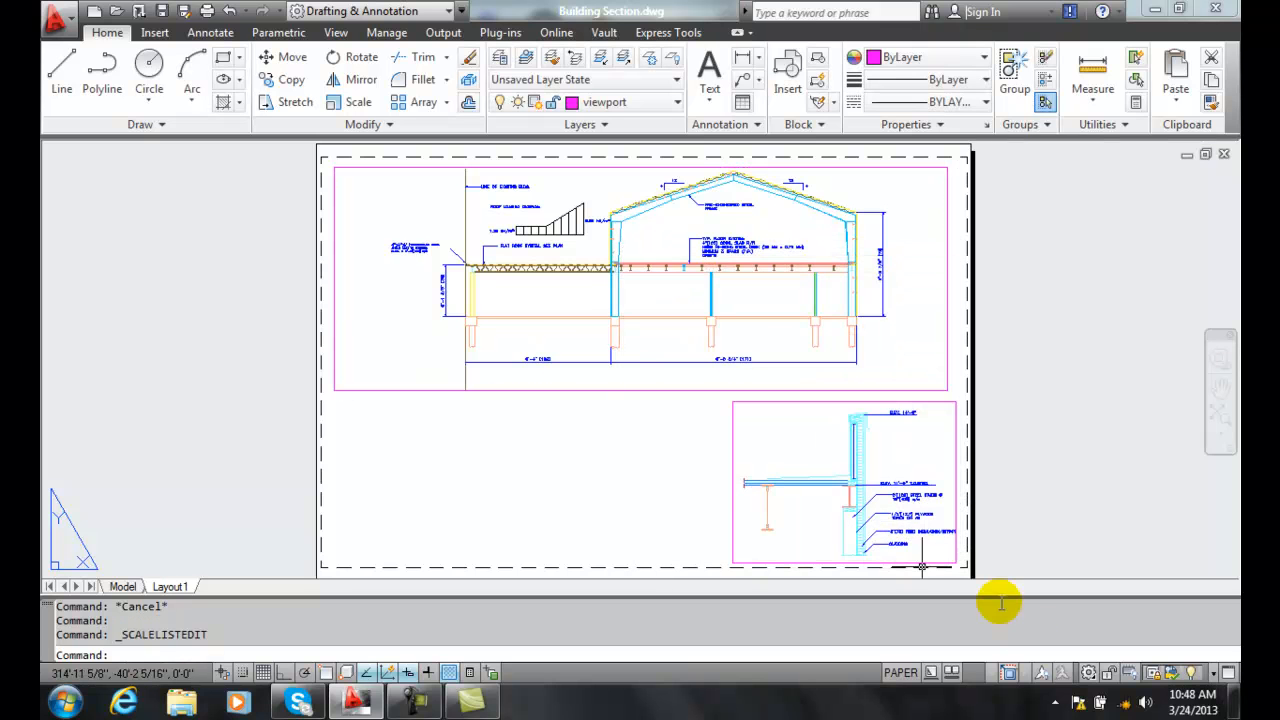
# Step: Review the scales available for the wall detail viewport without choosing another, and clear the selection
pyautogui.click(738, 492)
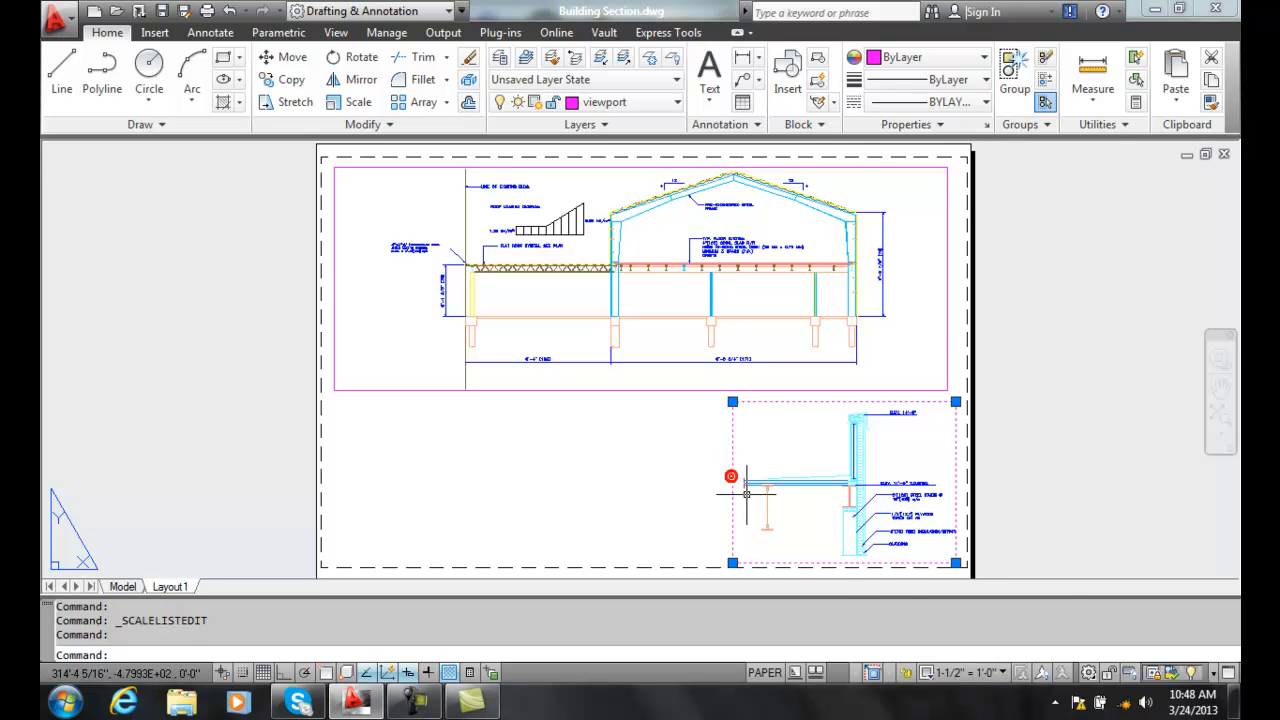
pyautogui.click(1003, 672)
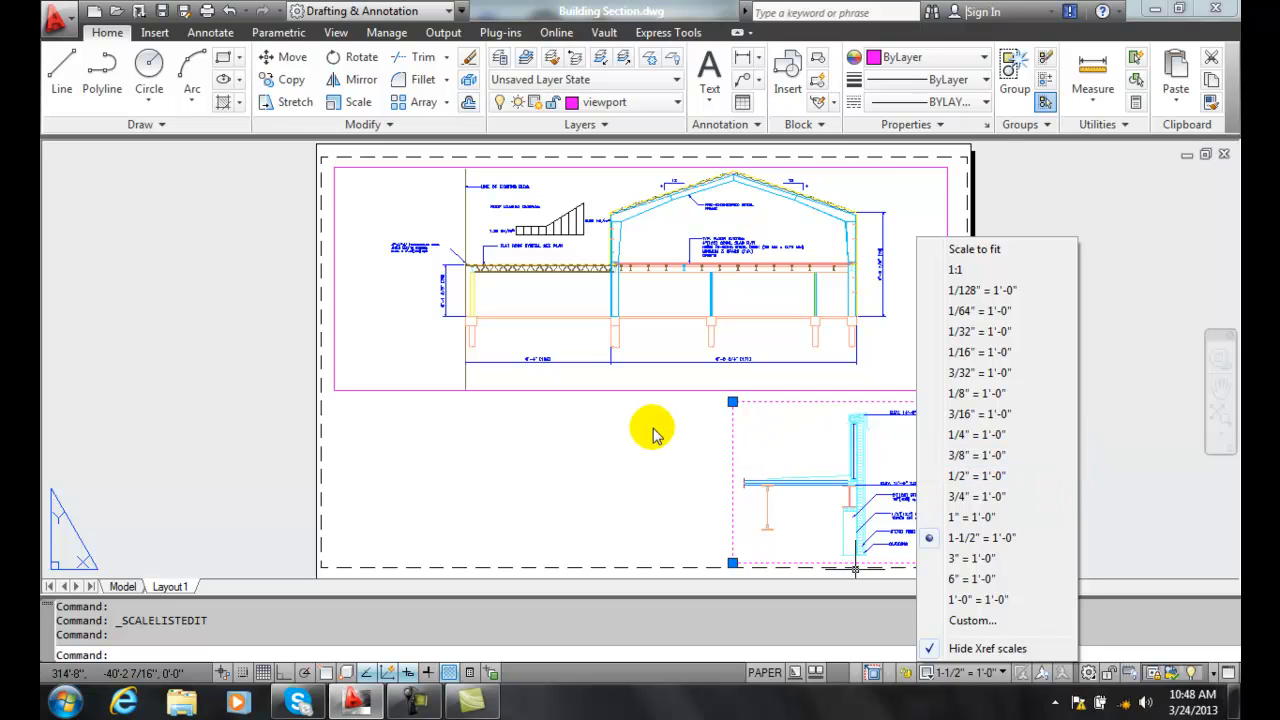
pyautogui.click(613, 448)
pyautogui.click(607, 449)
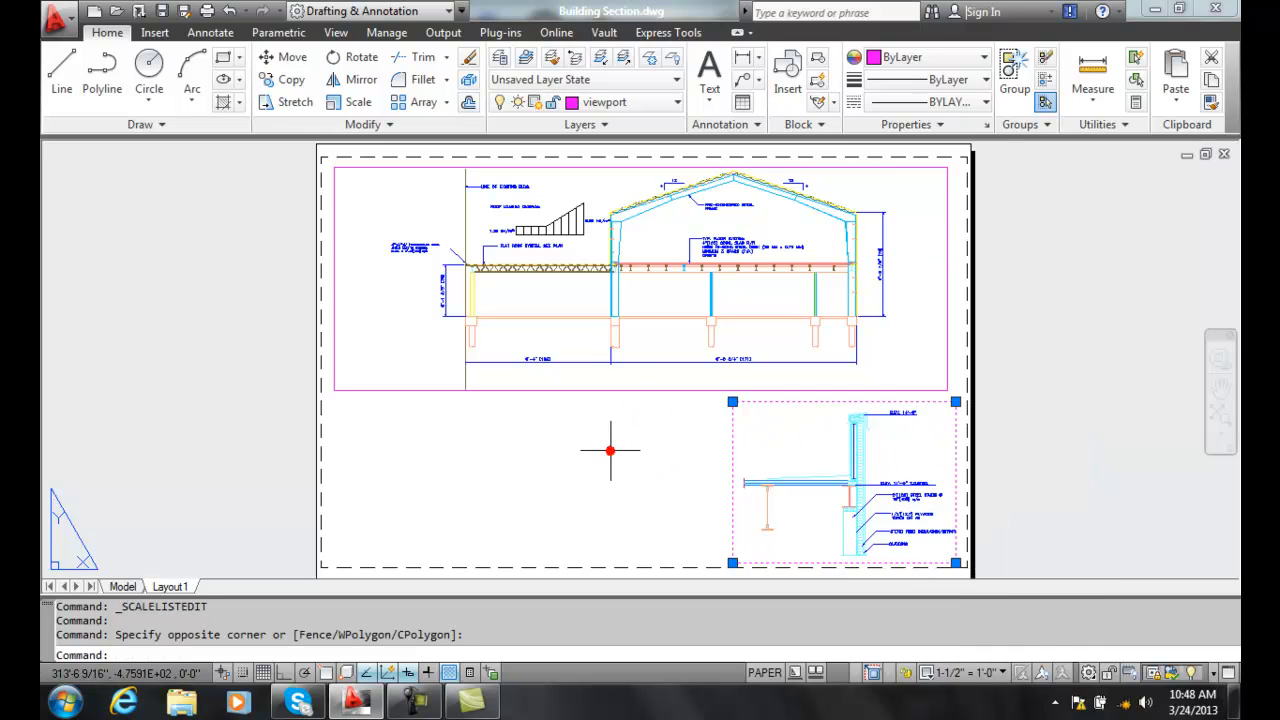
pyautogui.click(697, 391)
pyautogui.press('Escape')
pyautogui.press('Escape')
# Step: Review the scales available for the building section viewport without choosing another, and clear the selection
pyautogui.click(697, 391)
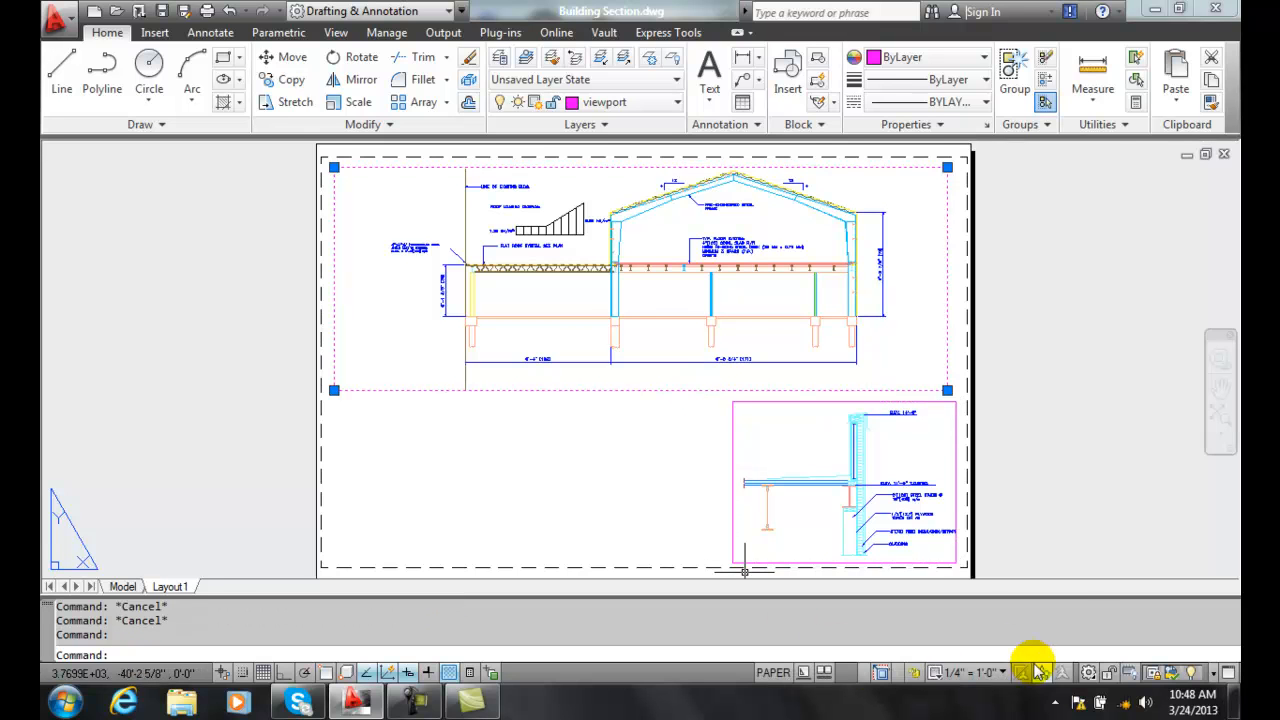
pyautogui.click(1003, 672)
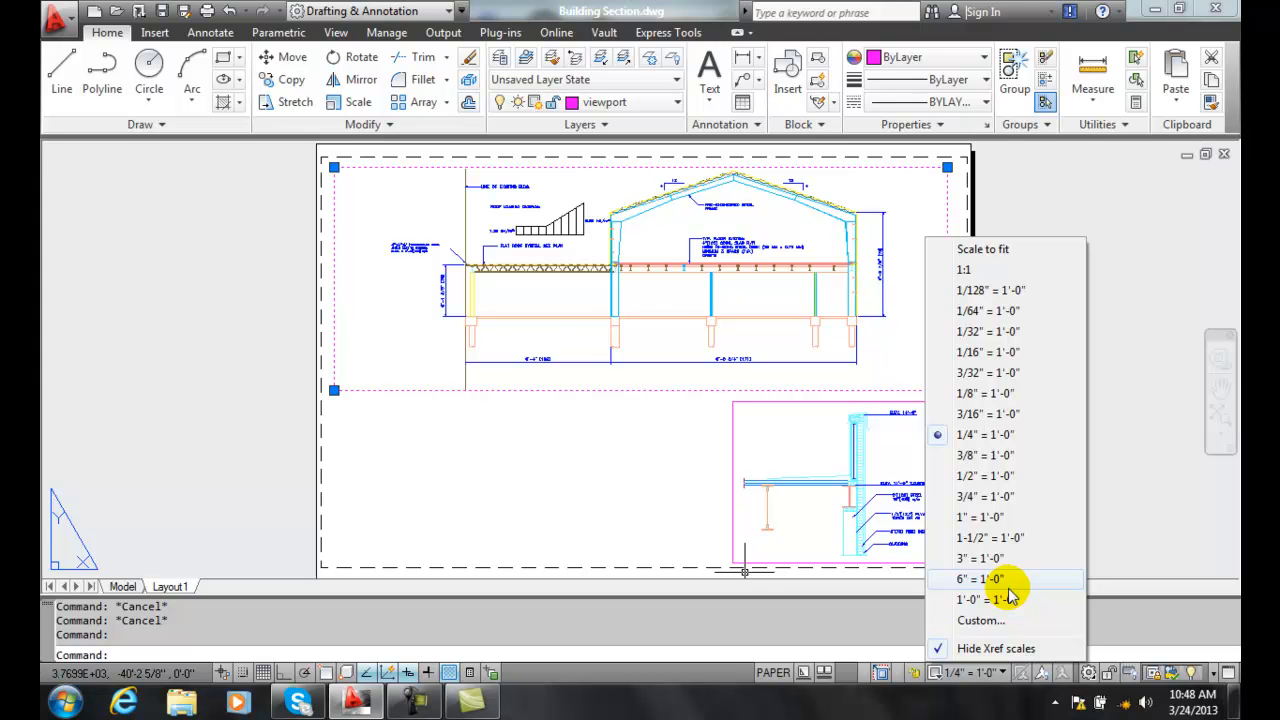
pyautogui.press('Escape')
pyautogui.click(657, 508)
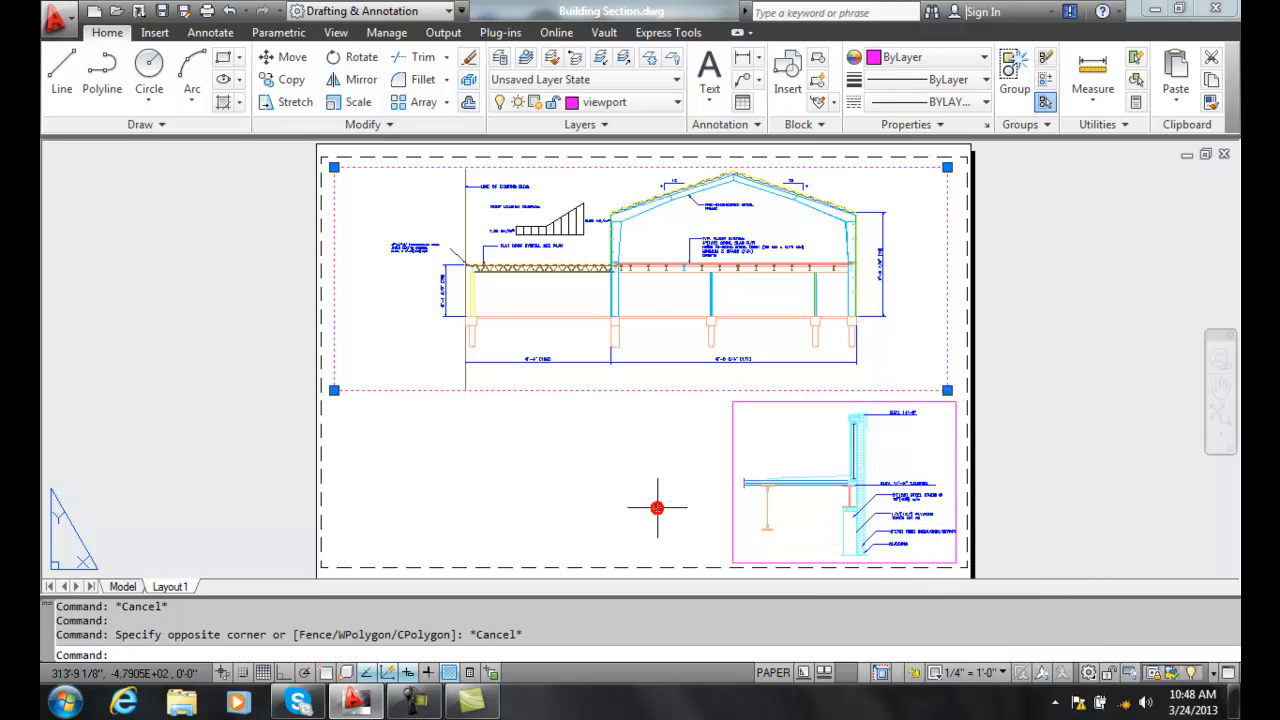
pyautogui.press('Escape')
pyautogui.press('Escape')
pyautogui.press('Escape')
pyautogui.press('Escape')
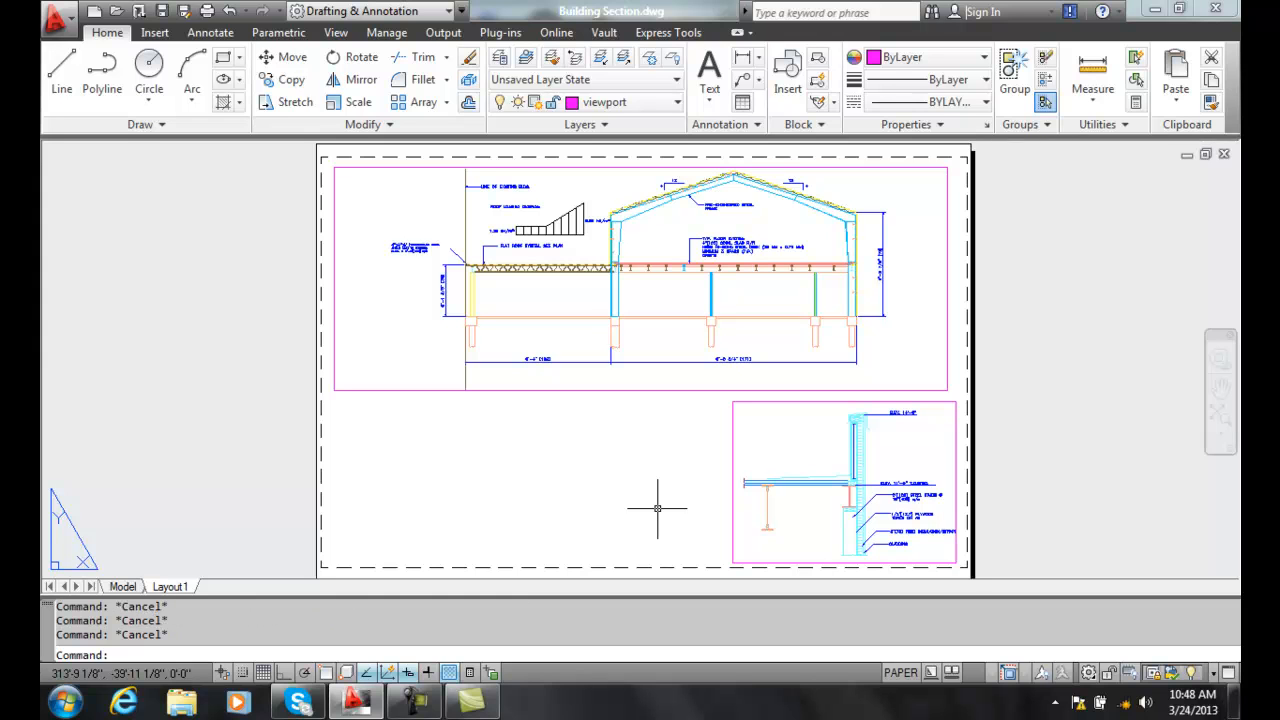